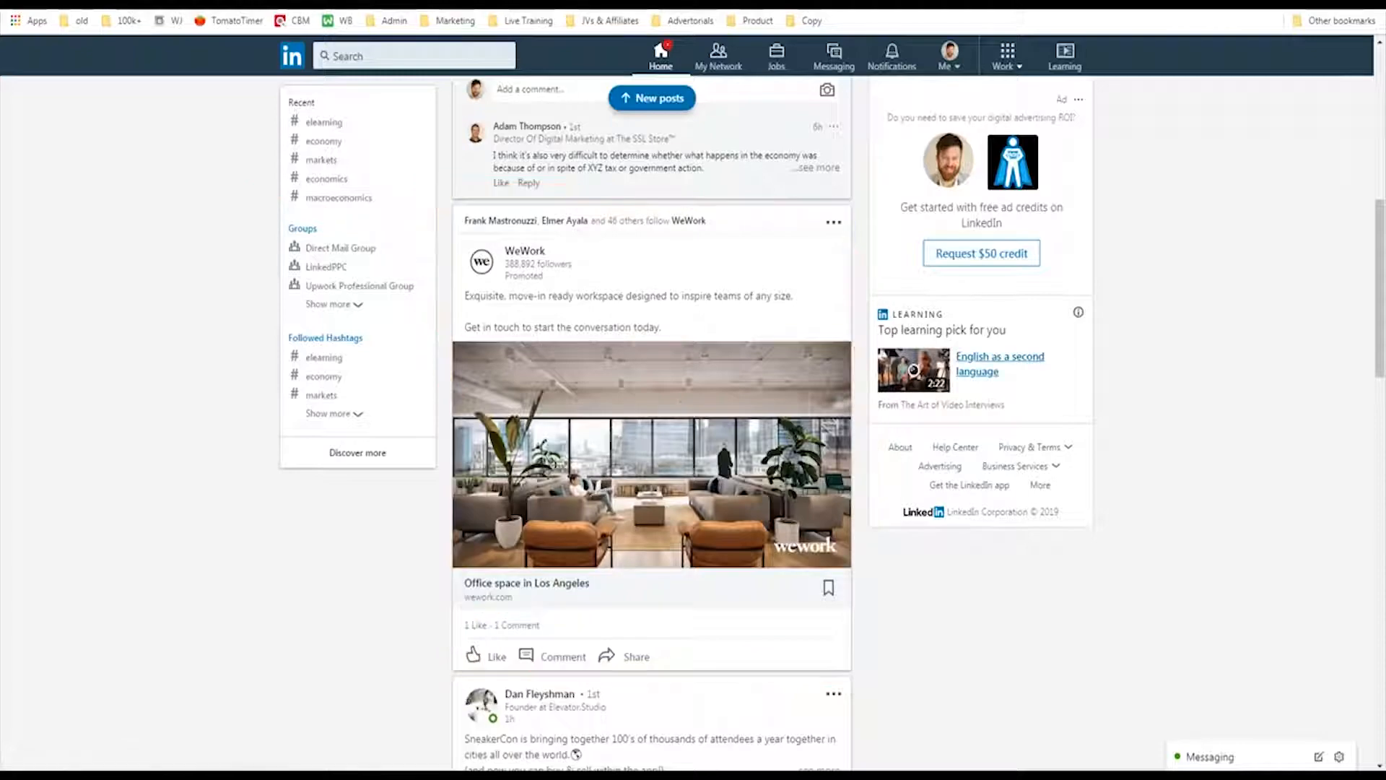
# - Try out the small business page form with sfknk as the company name and return to the home feed
pyautogui.scroll(9, 989, 346)
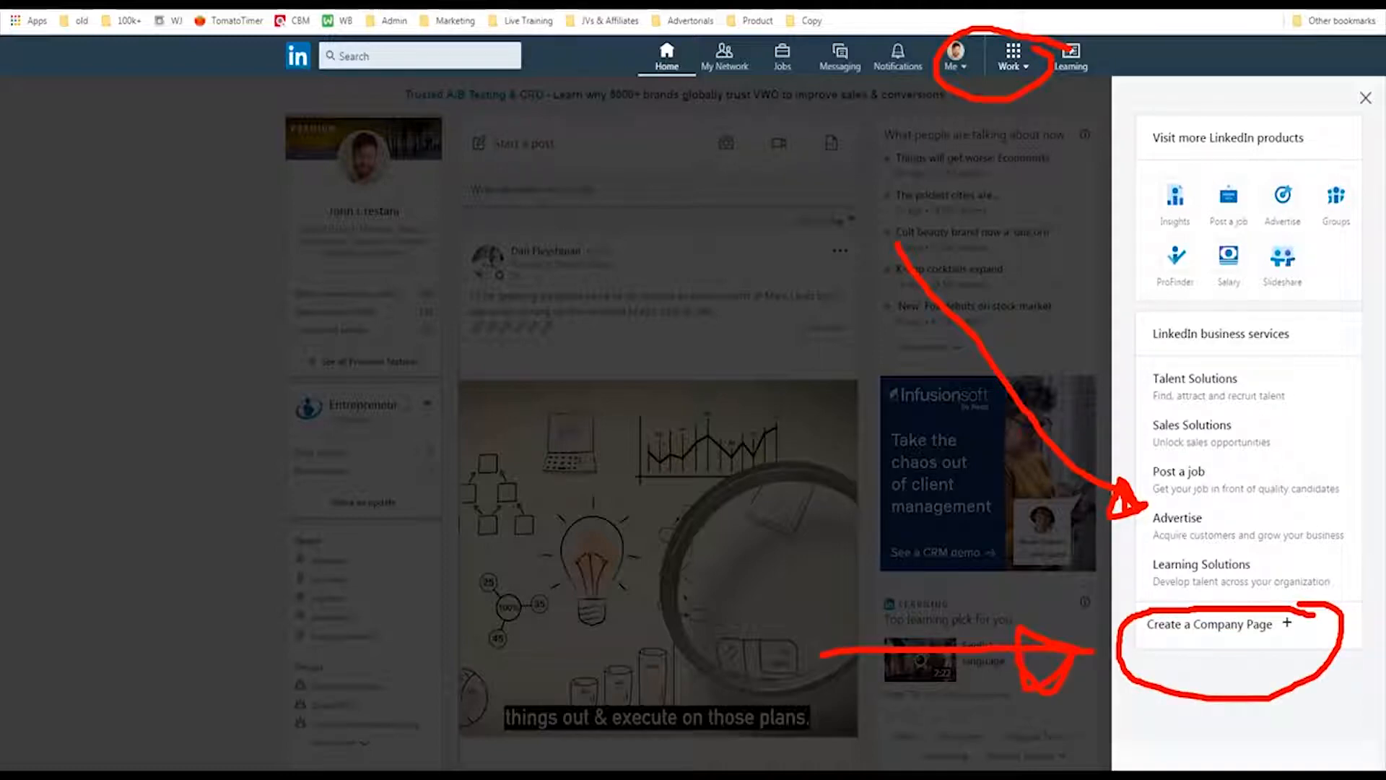
pyautogui.press('Escape')
pyautogui.click(1220, 625)
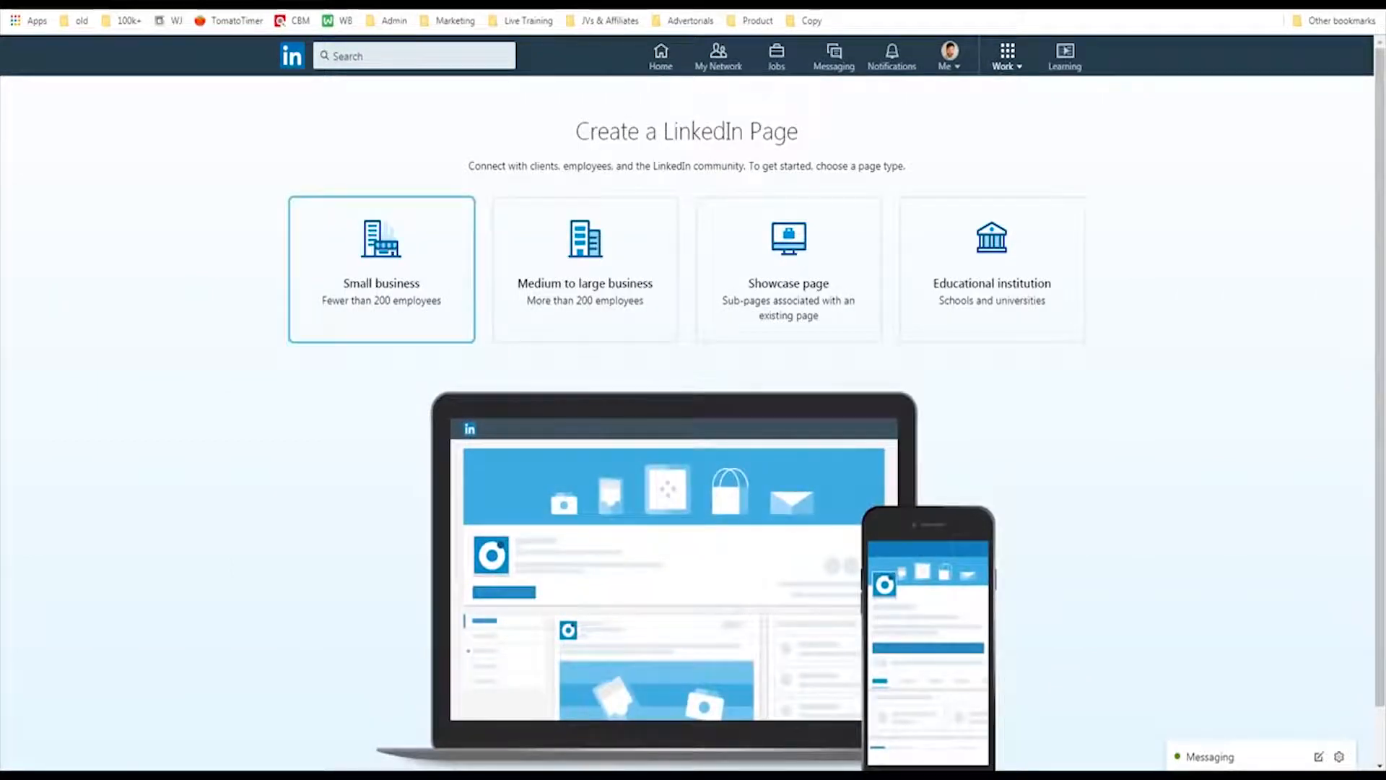
pyautogui.click(378, 264)
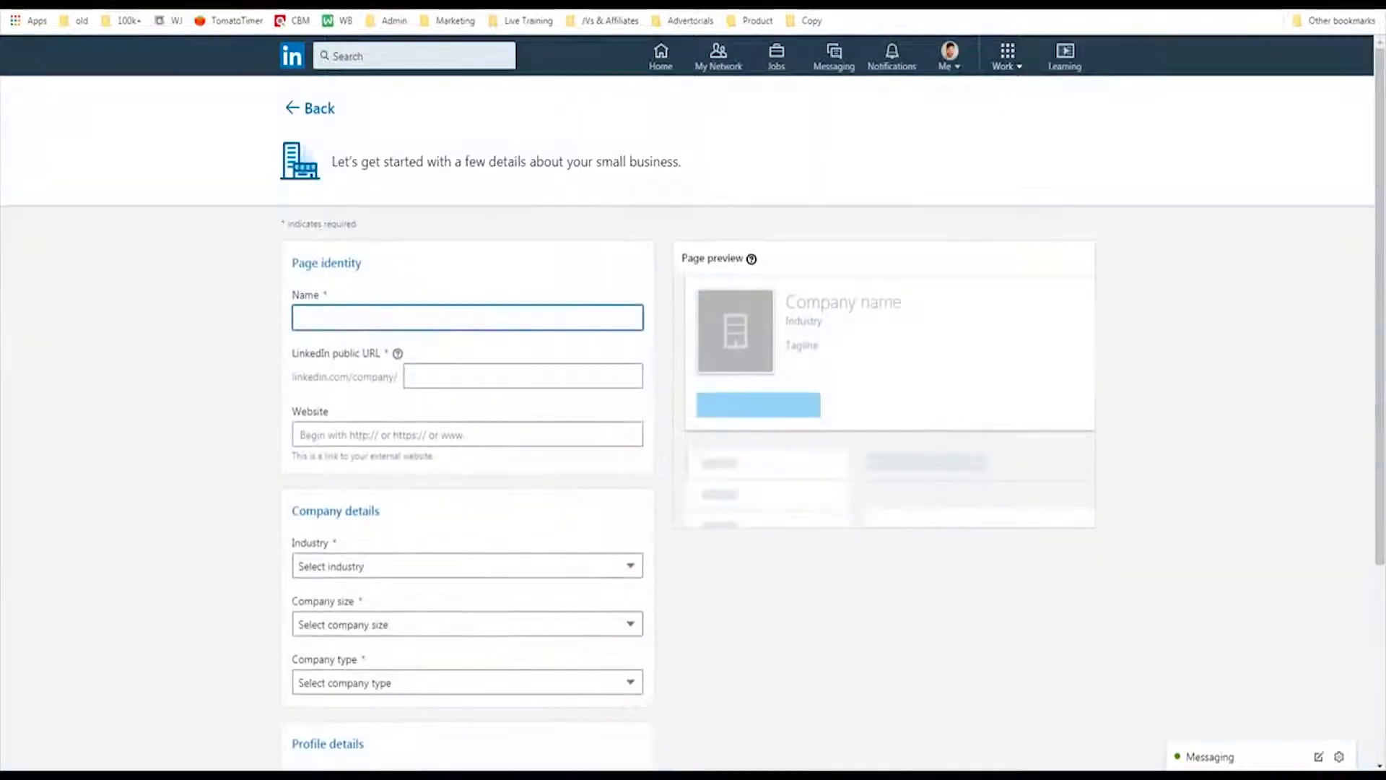
pyautogui.write('sfknk')
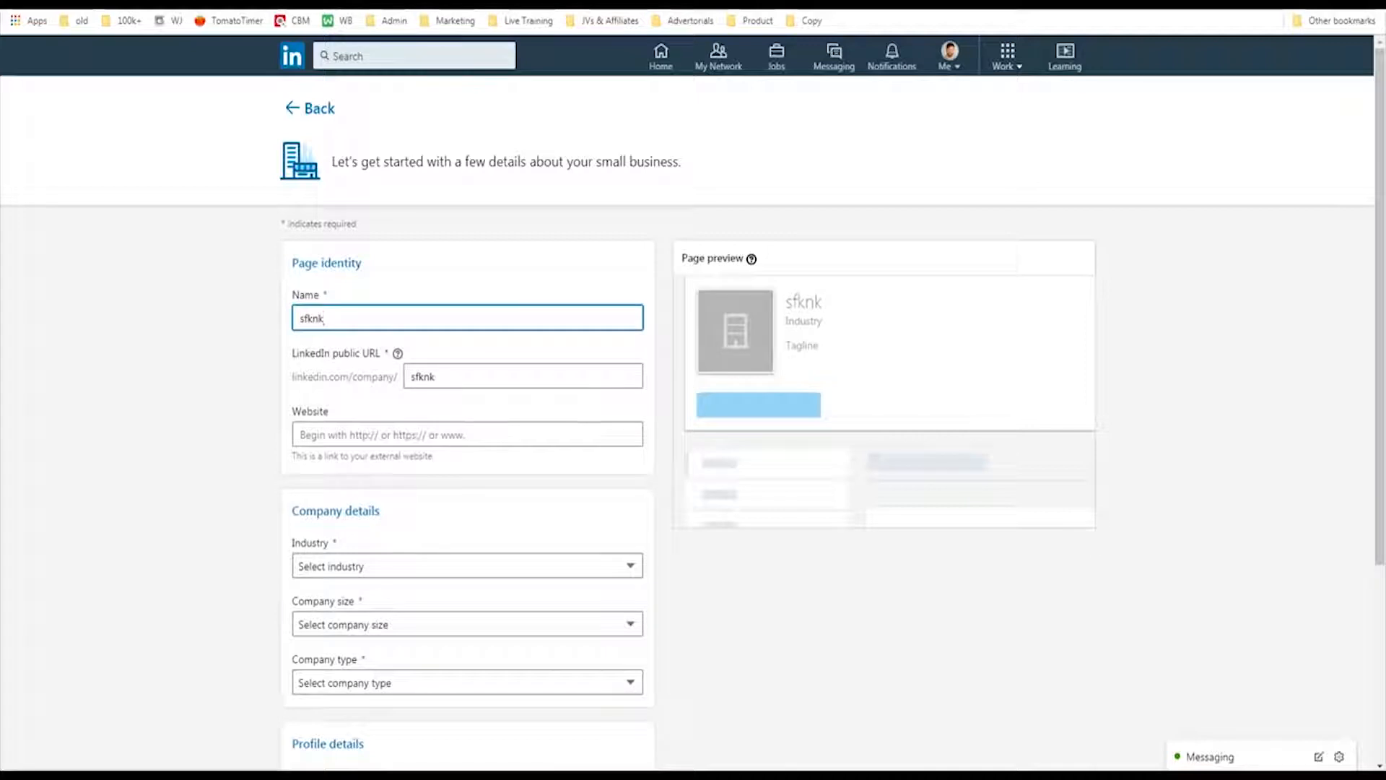
pyautogui.press('BackSpace')
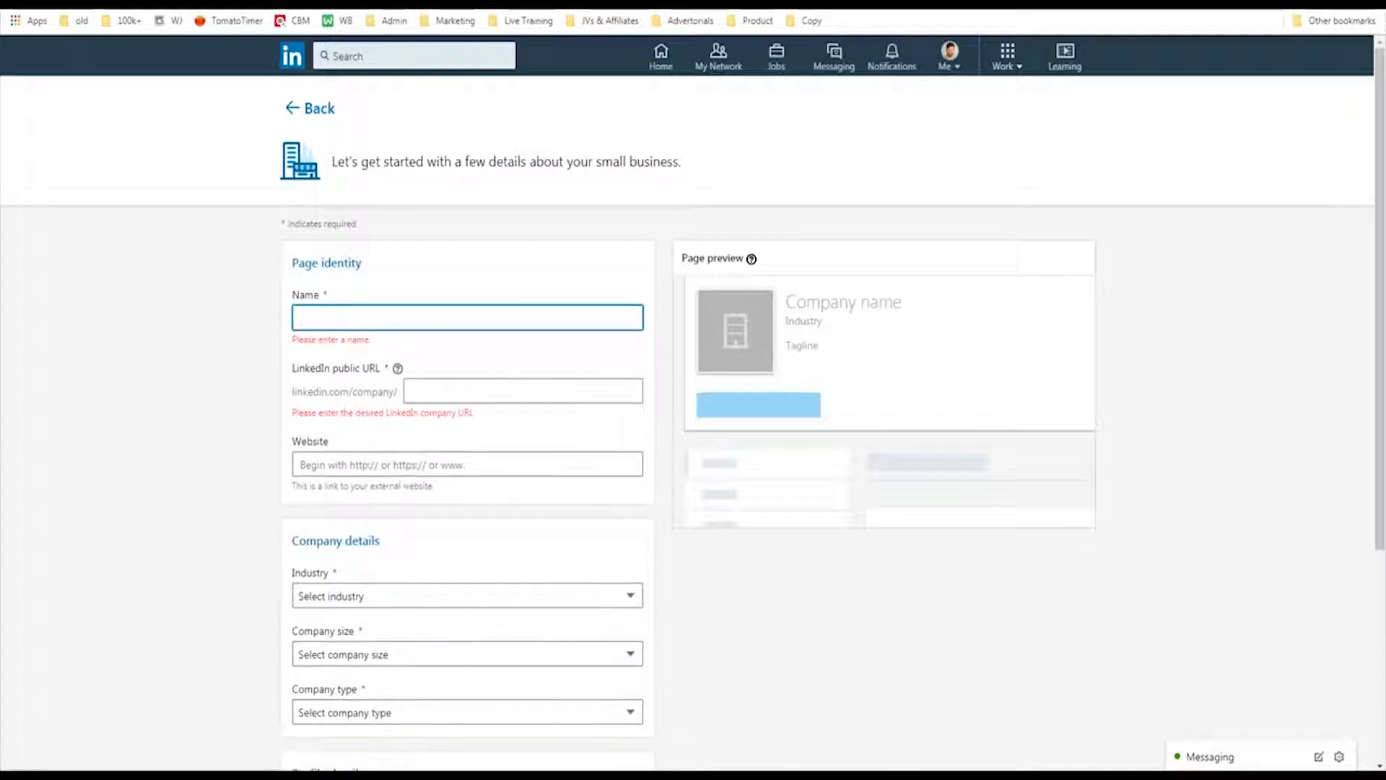
pyautogui.click(660, 56)
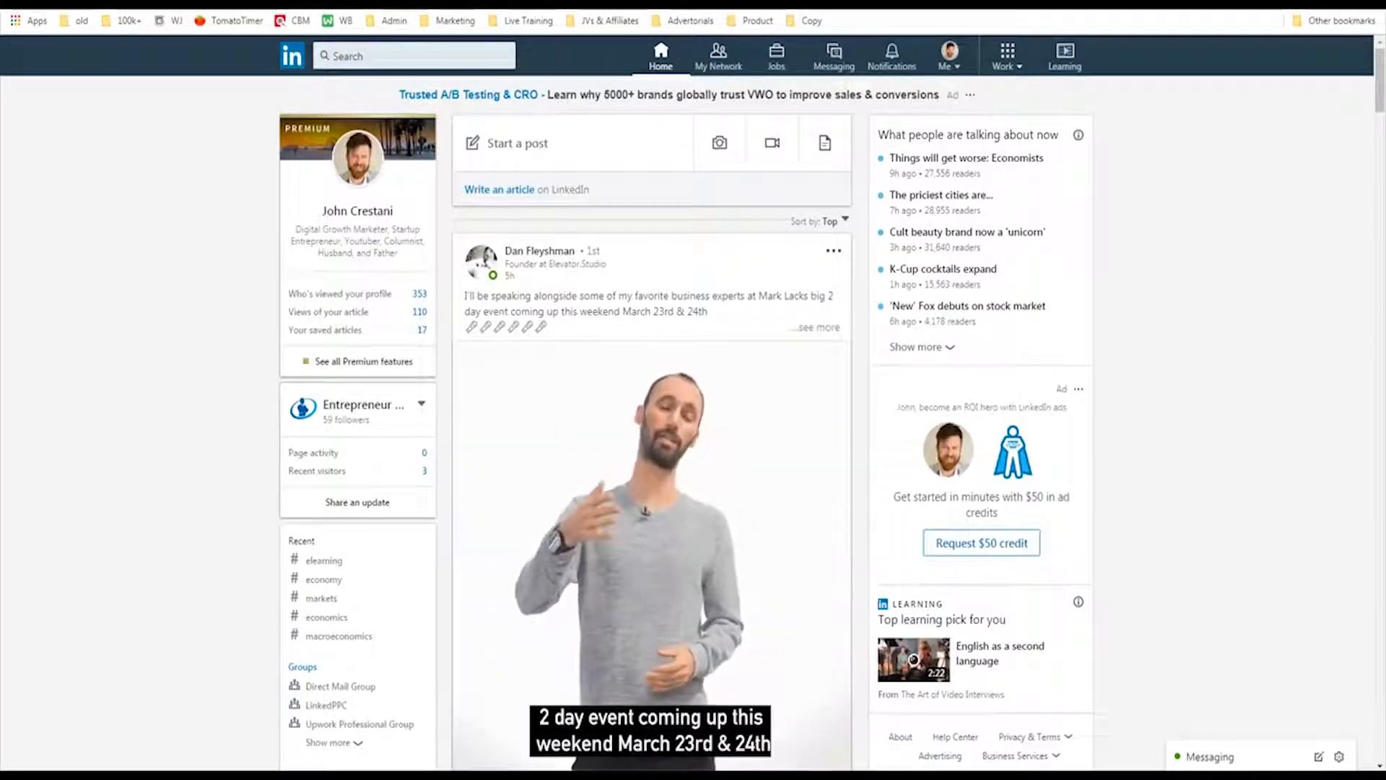
# - Go from LinkedIn's advertising service page to Campaign Manager by starting an ad
pyautogui.click(1007, 56)
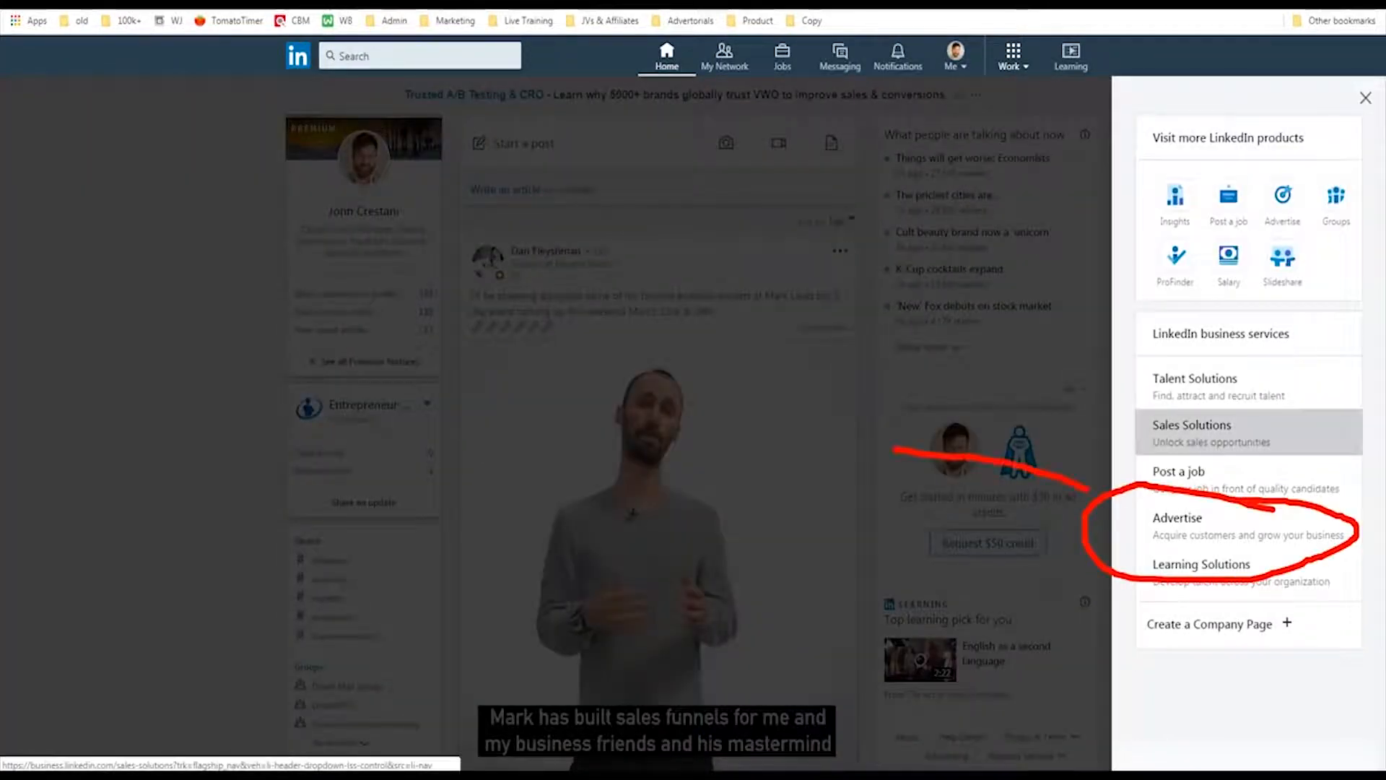
pyautogui.click(1178, 520)
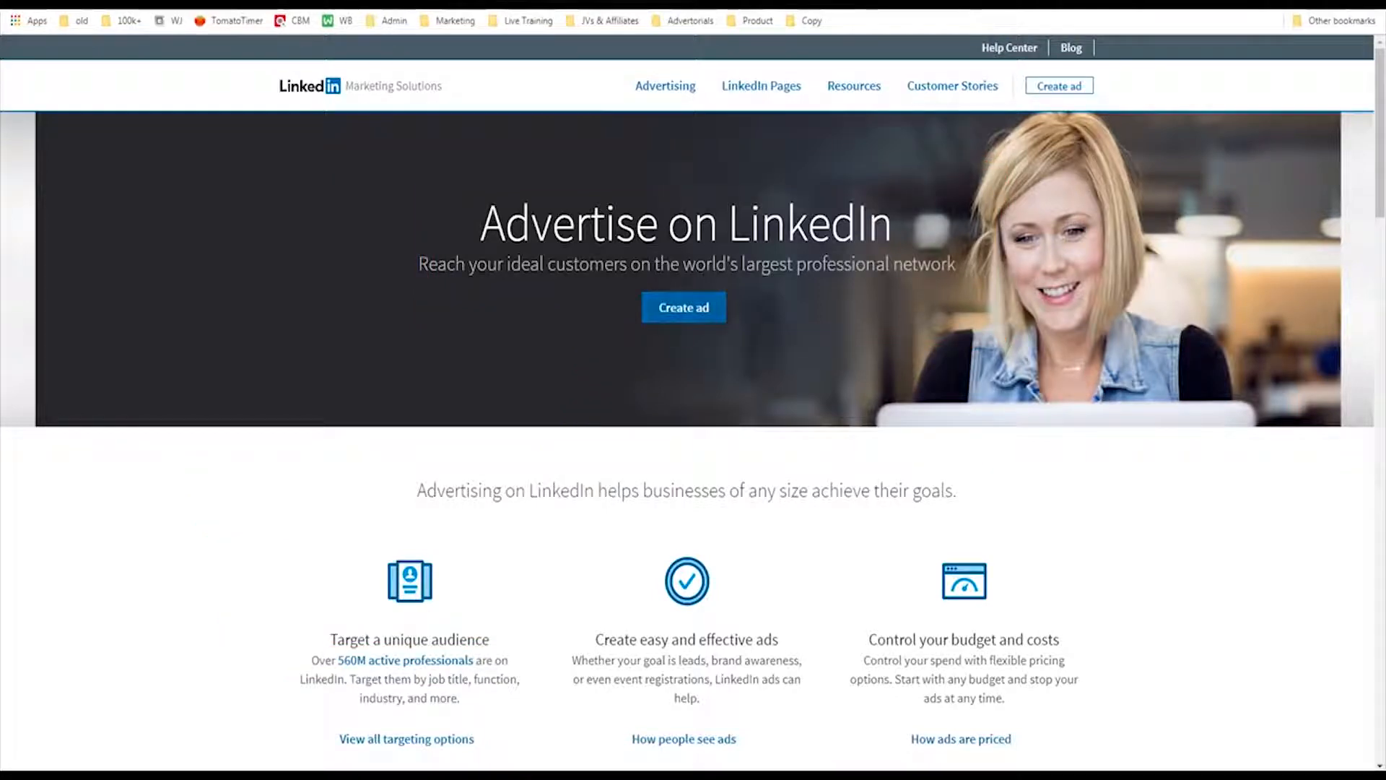
pyautogui.click(684, 307)
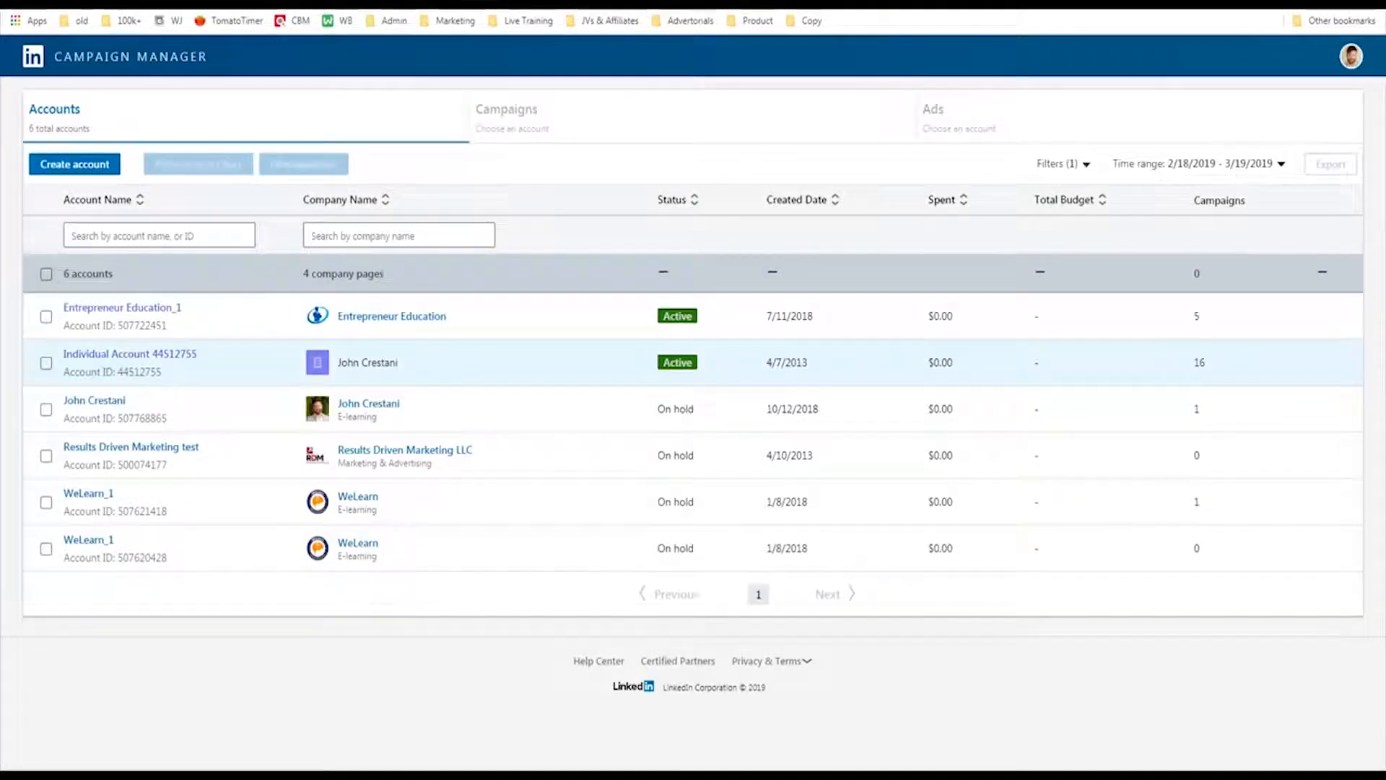
# - Open the Entrepreneur Education_1 ad account
pyautogui.moveTo(467, 269)
pyautogui.mouseDown()
pyautogui.moveTo(462, 344)
pyautogui.moveTo(16, 343)
pyautogui.mouseUp()
pyautogui.moveTo(24, 289); pyautogui.dragTo(460, 295)
pyautogui.moveTo(669, 267)
pyautogui.mouseDown()
pyautogui.moveTo(471, 312)
pyautogui.moveTo(489, 277)
pyautogui.mouseUp()
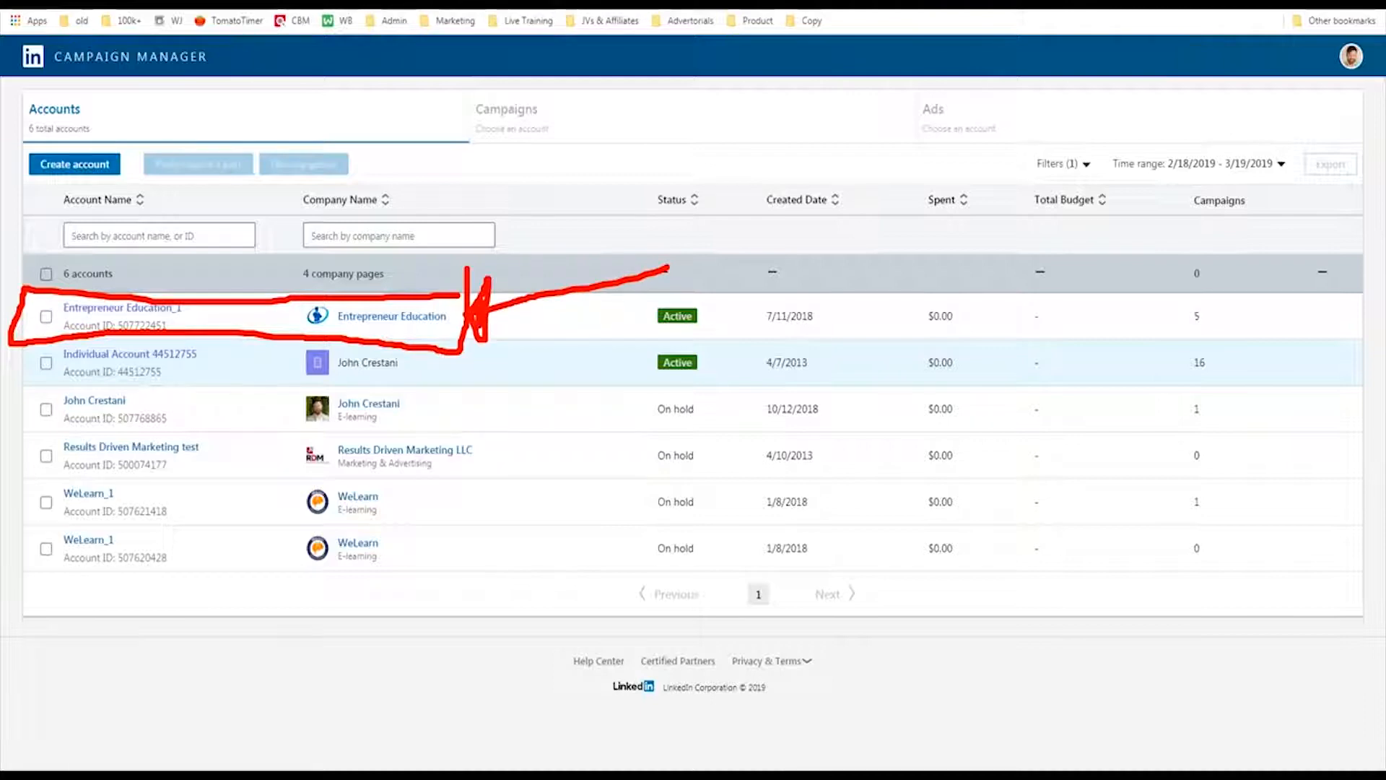
pyautogui.press('Escape')
pyautogui.click(121, 309)
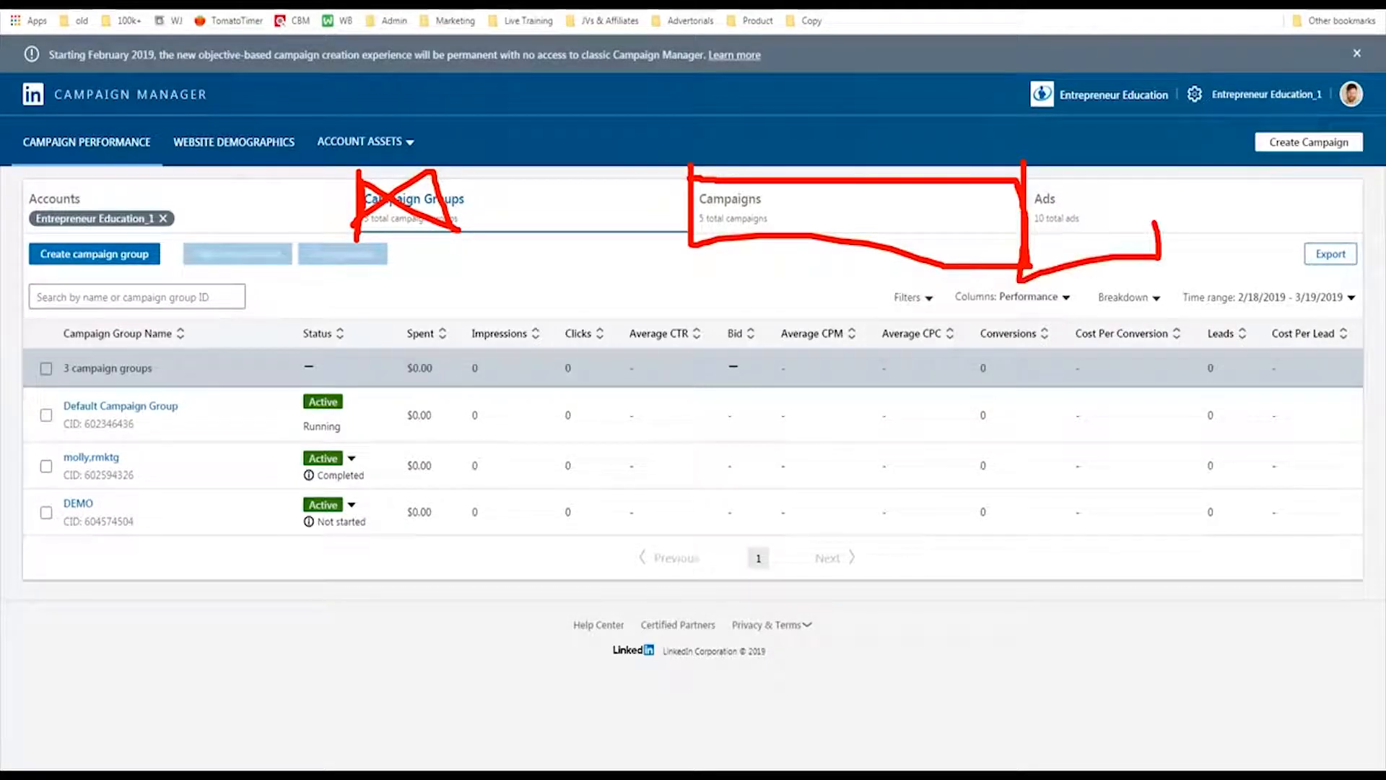
# - Show the list of campaigns in the ad account
pyautogui.moveTo(821, 177)
pyautogui.mouseDown()
pyautogui.moveTo(691, 159)
pyautogui.moveTo(810, 164)
pyautogui.mouseUp()
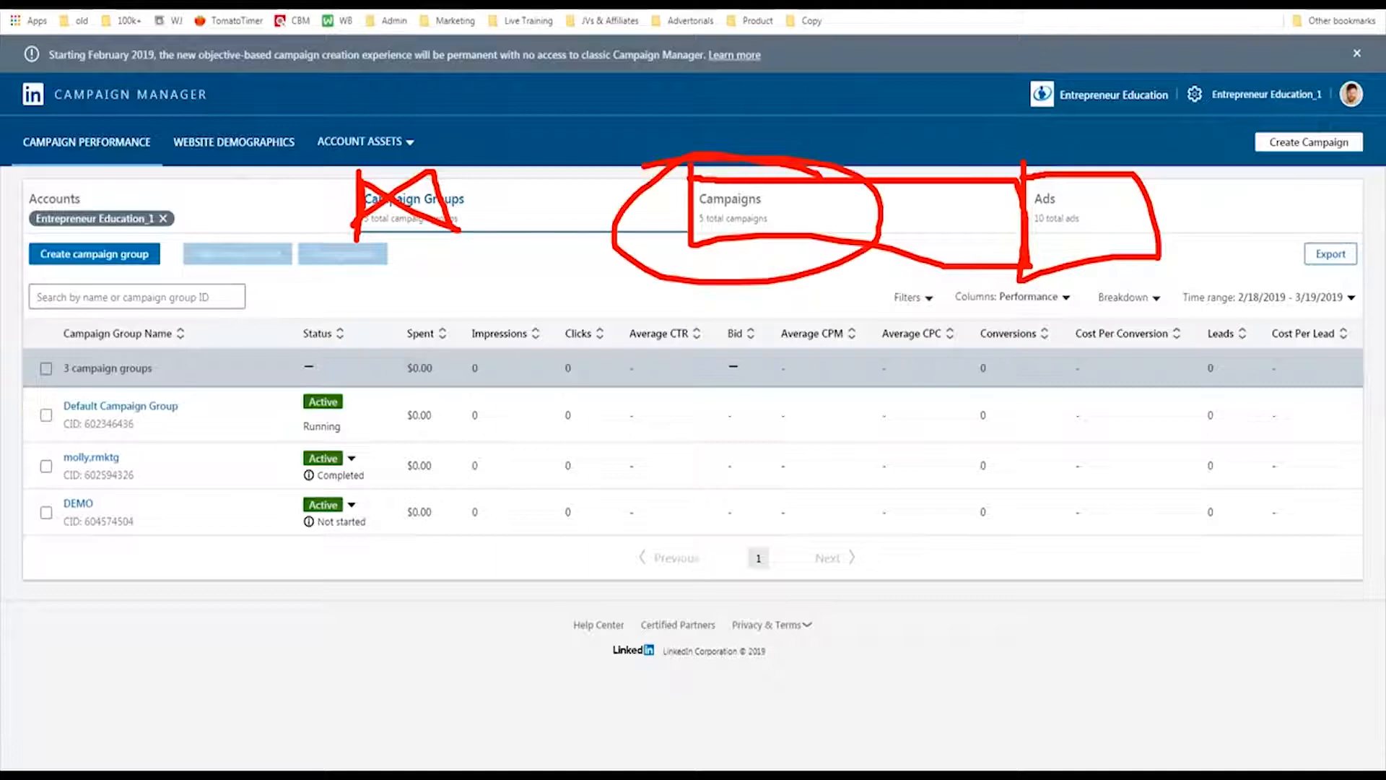
pyautogui.press('Escape')
pyautogui.click(746, 201)
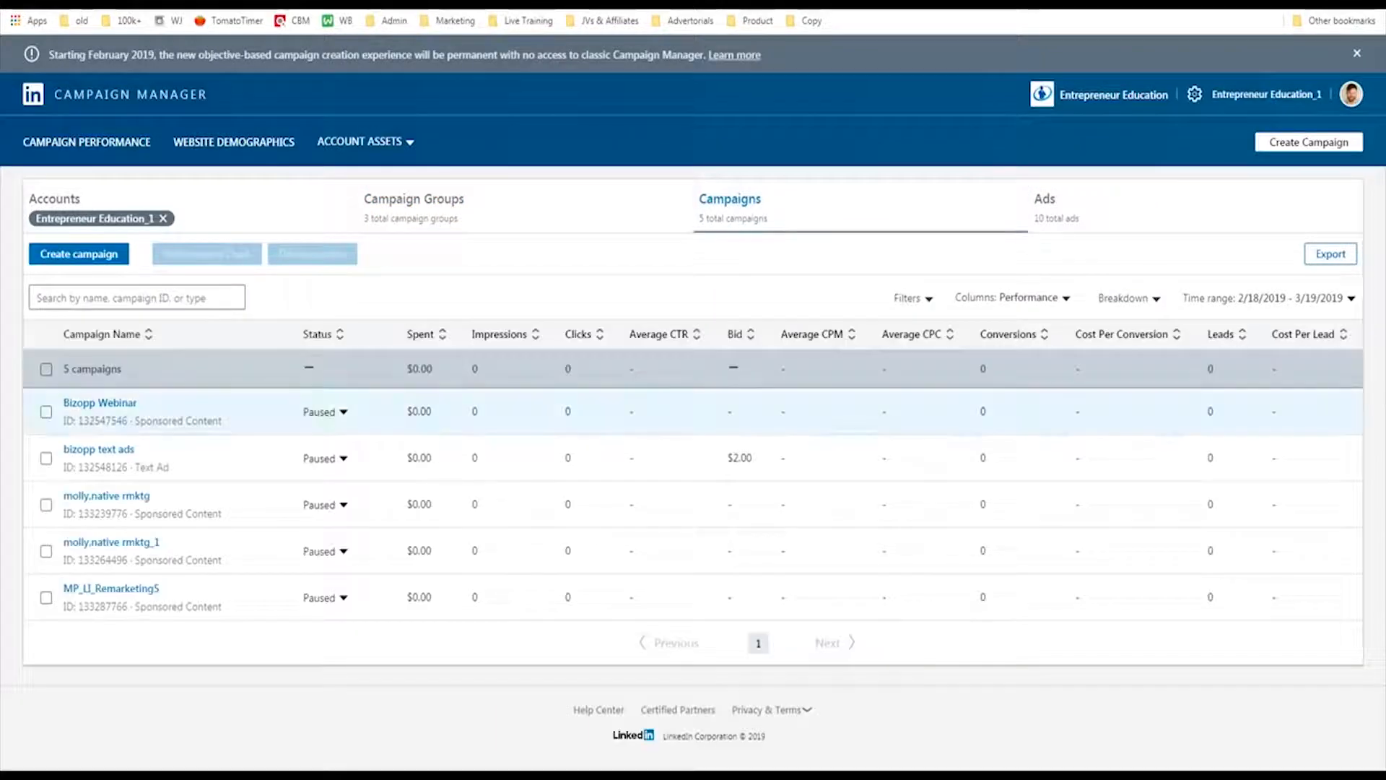
pyautogui.moveTo(24, 369)
pyautogui.mouseDown()
pyautogui.moveTo(21, 434)
pyautogui.moveTo(289, 443)
pyautogui.moveTo(257, 371)
pyautogui.moveTo(32, 371)
pyautogui.mouseUp()
pyautogui.press('Escape')
# - Open the Bizopp Webinar campaign for managing its settings
pyautogui.moveTo(144, 411)
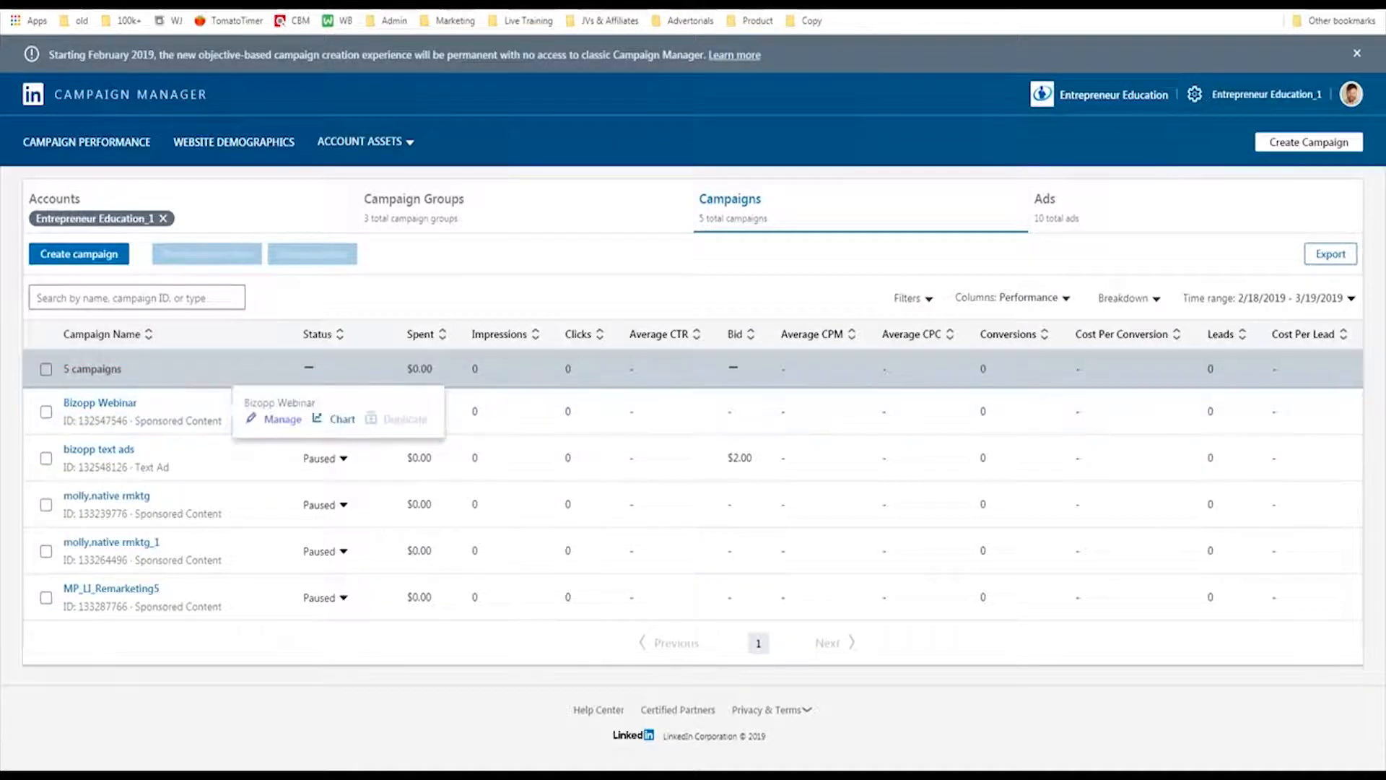
pyautogui.moveTo(279, 399)
pyautogui.mouseDown()
pyautogui.moveTo(211, 417)
pyautogui.moveTo(303, 369)
pyautogui.mouseUp()
pyautogui.moveTo(50, 346)
pyautogui.mouseDown()
pyautogui.moveTo(206, 398)
pyautogui.moveTo(168, 417)
pyautogui.moveTo(185, 378)
pyautogui.mouseUp()
pyautogui.moveTo(150, 240)
pyautogui.mouseDown()
pyautogui.moveTo(47, 231)
pyautogui.moveTo(126, 277)
pyautogui.mouseUp()
pyautogui.moveTo(270, 310); pyautogui.dragTo(144, 281)
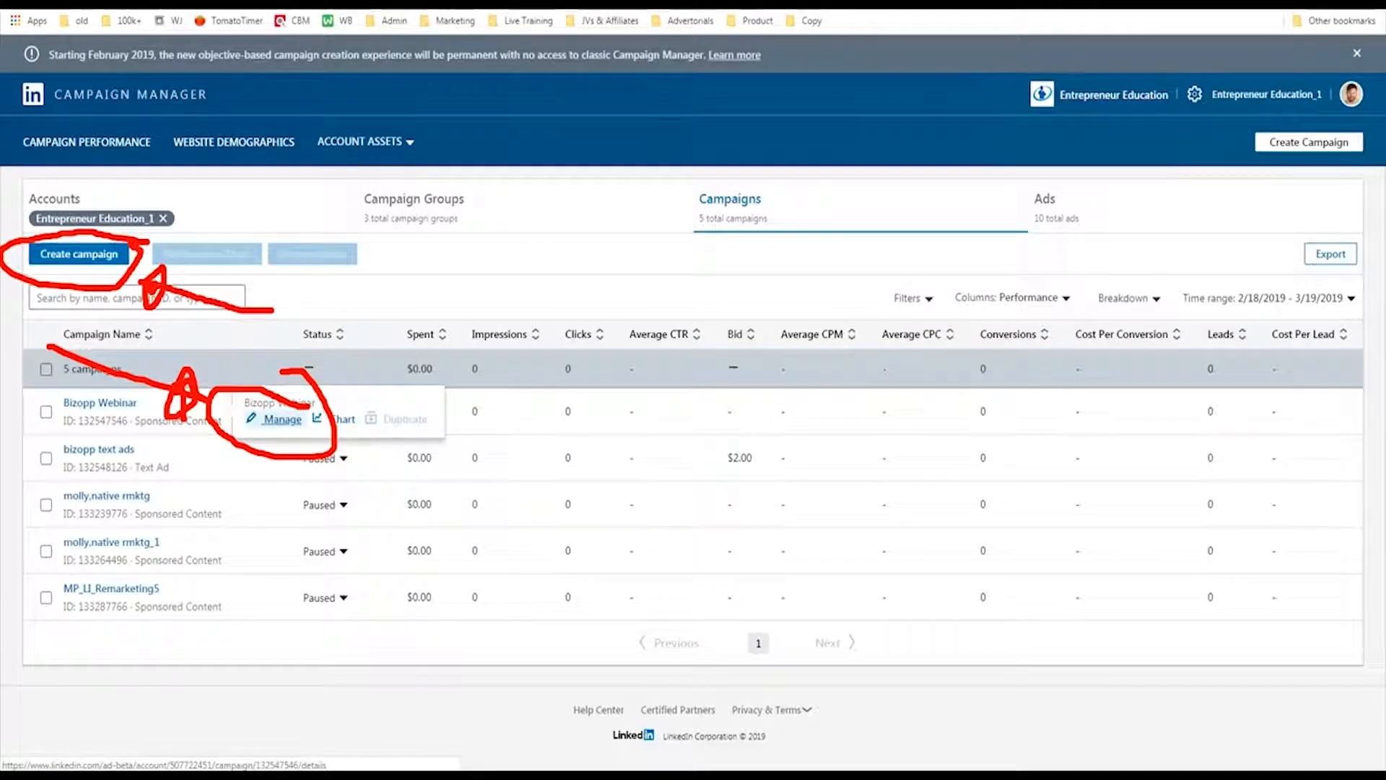
pyautogui.press('Escape')
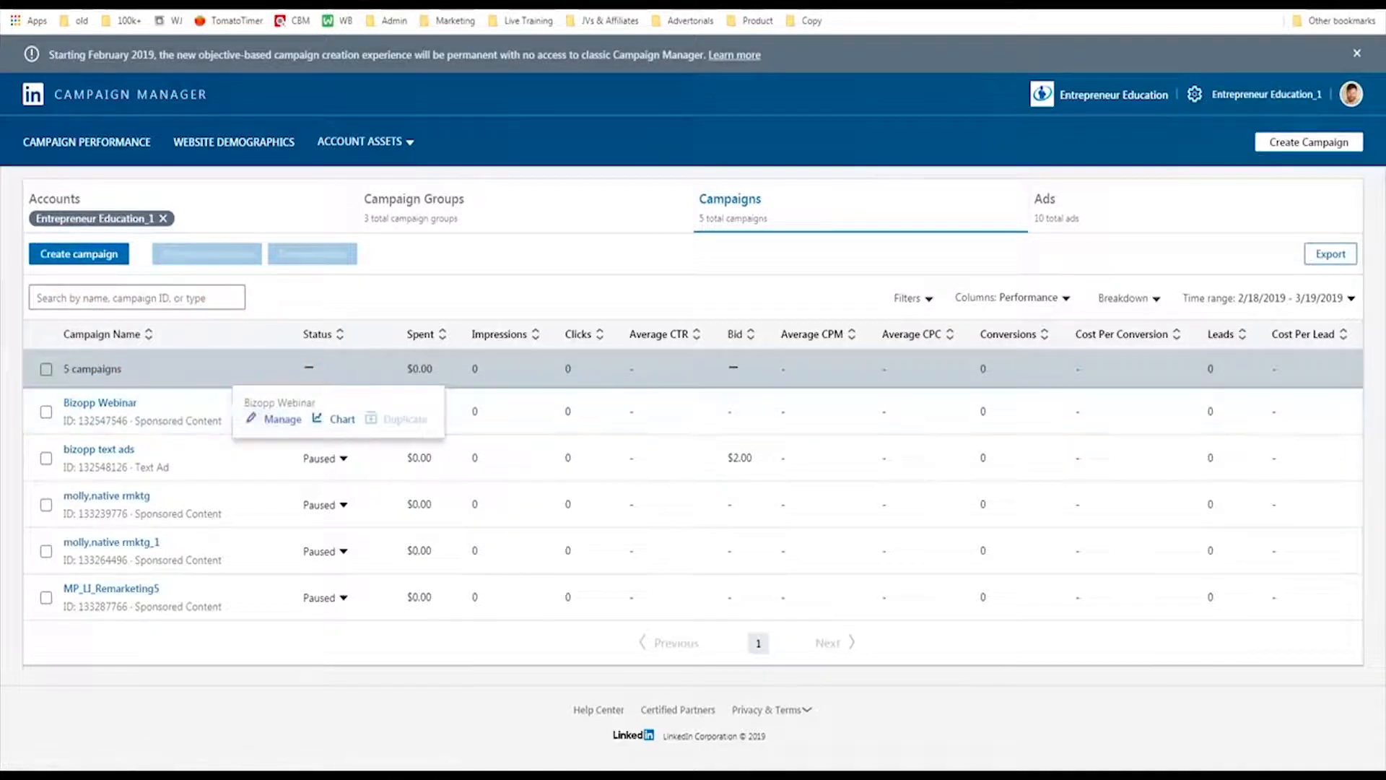
pyautogui.click(282, 418)
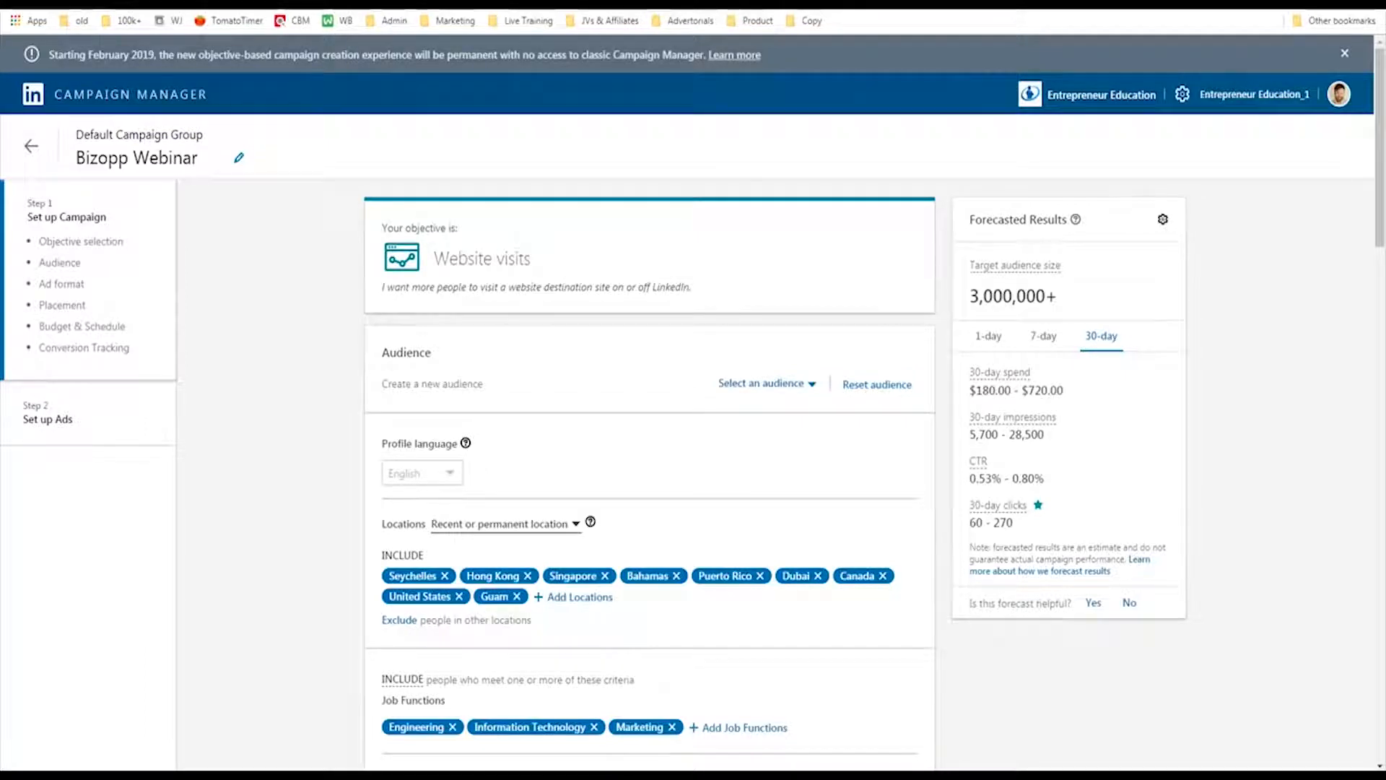
# - Add Entrepreneurship to the job functions included in the campaign audience
pyautogui.scroll(-4, 650, 434)
pyautogui.scroll(2, 650, 433)
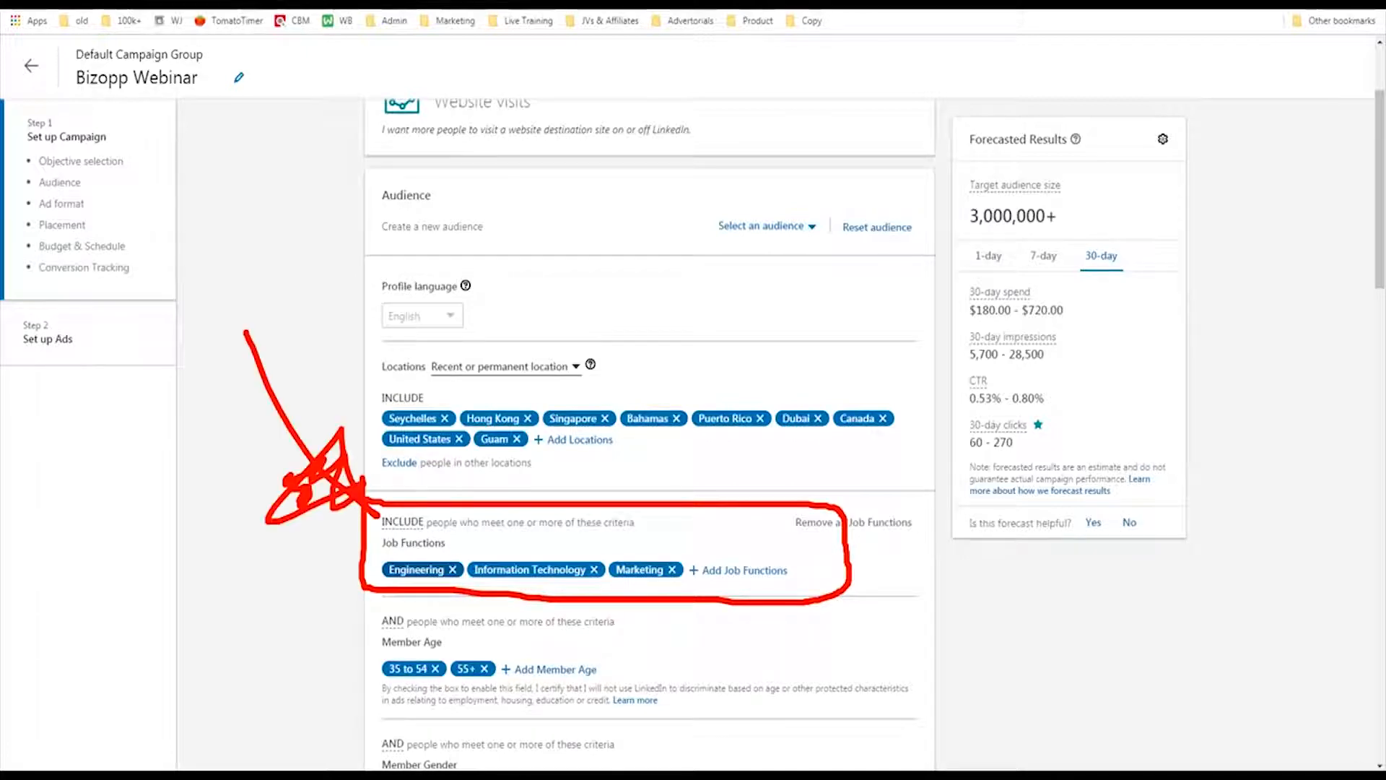
pyautogui.click(739, 571)
pyautogui.scroll(-2, 488, 665)
pyautogui.scroll(1, 578, 534)
pyautogui.scroll(-3, 577, 534)
pyautogui.scroll(-3, 577, 433)
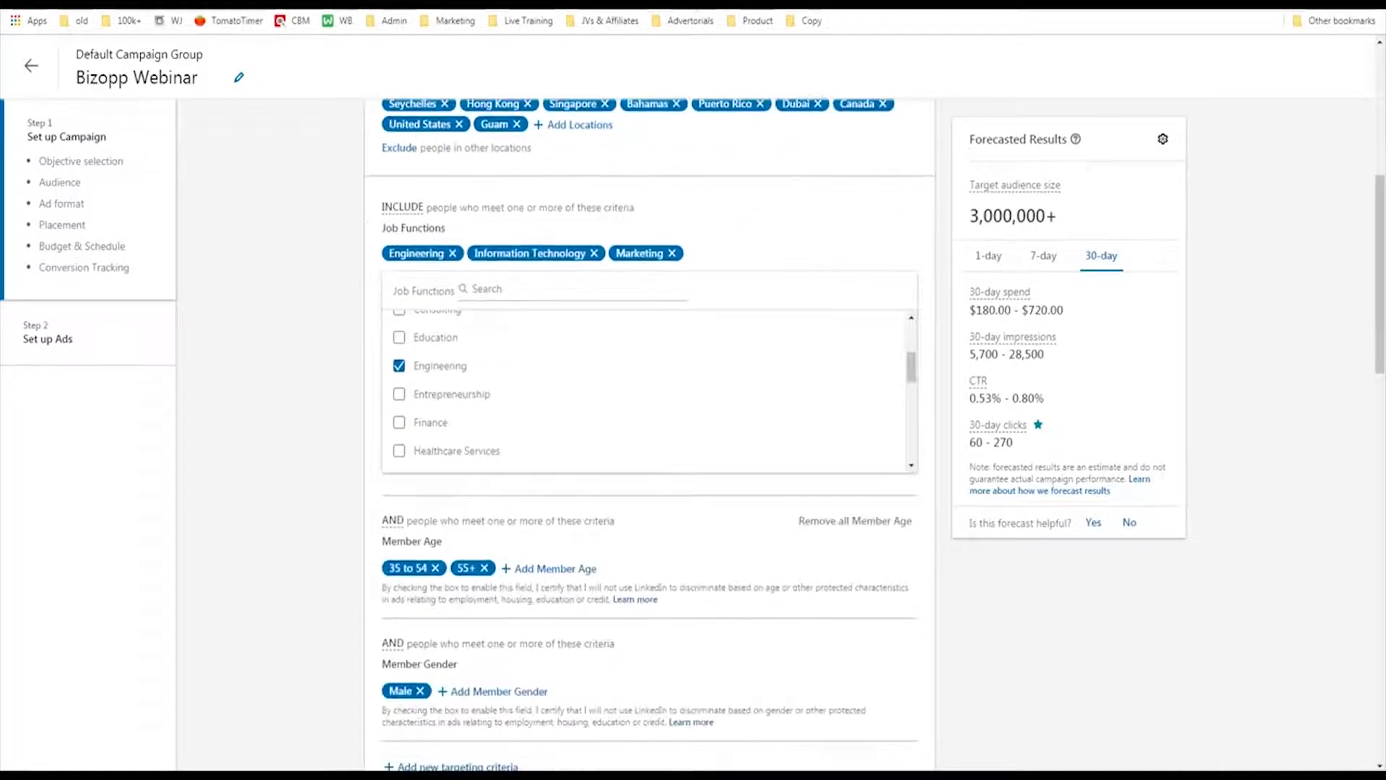
pyautogui.click(399, 393)
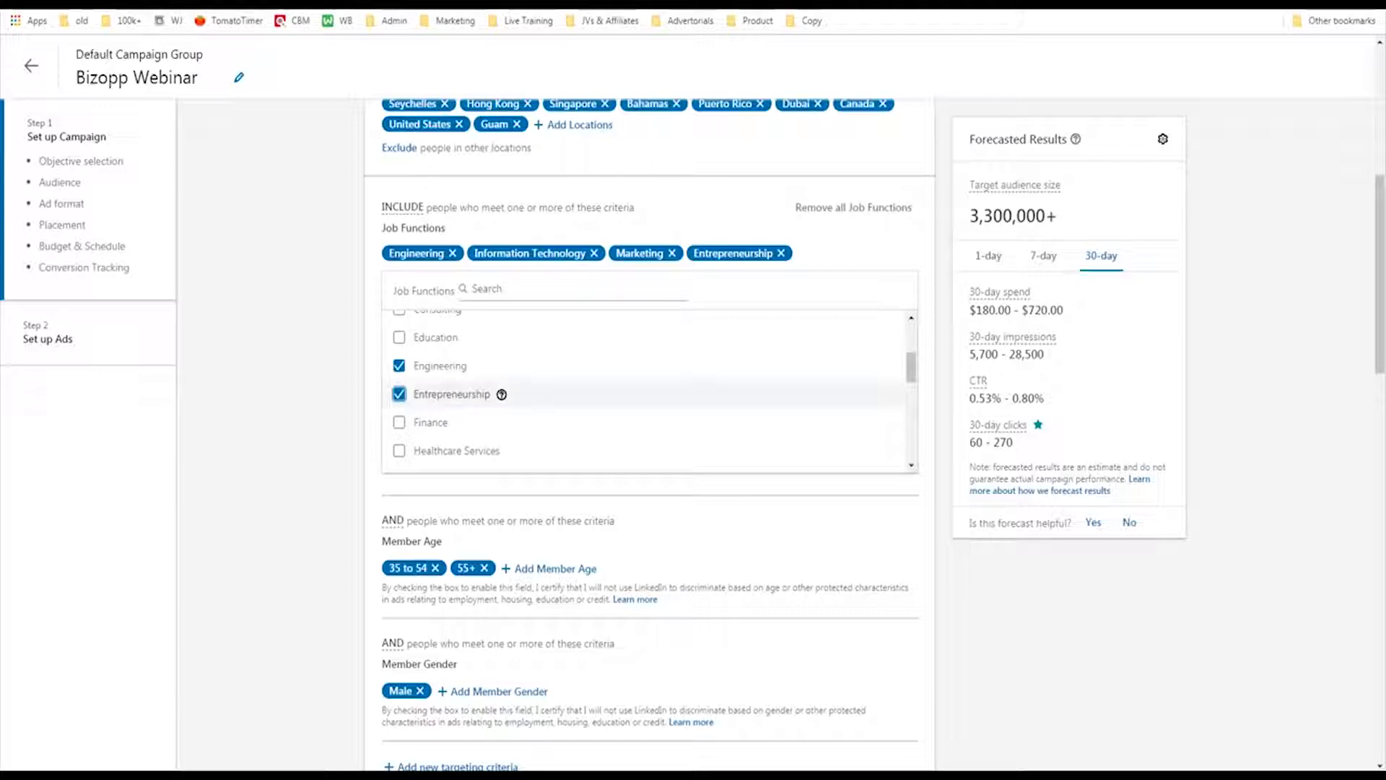
# - Remove Information Technology, Engineering and Marketing from the audience's included job functions
pyautogui.scroll(1, 649, 389)
pyautogui.scroll(-1, 650, 390)
pyautogui.scroll(-1, 650, 390)
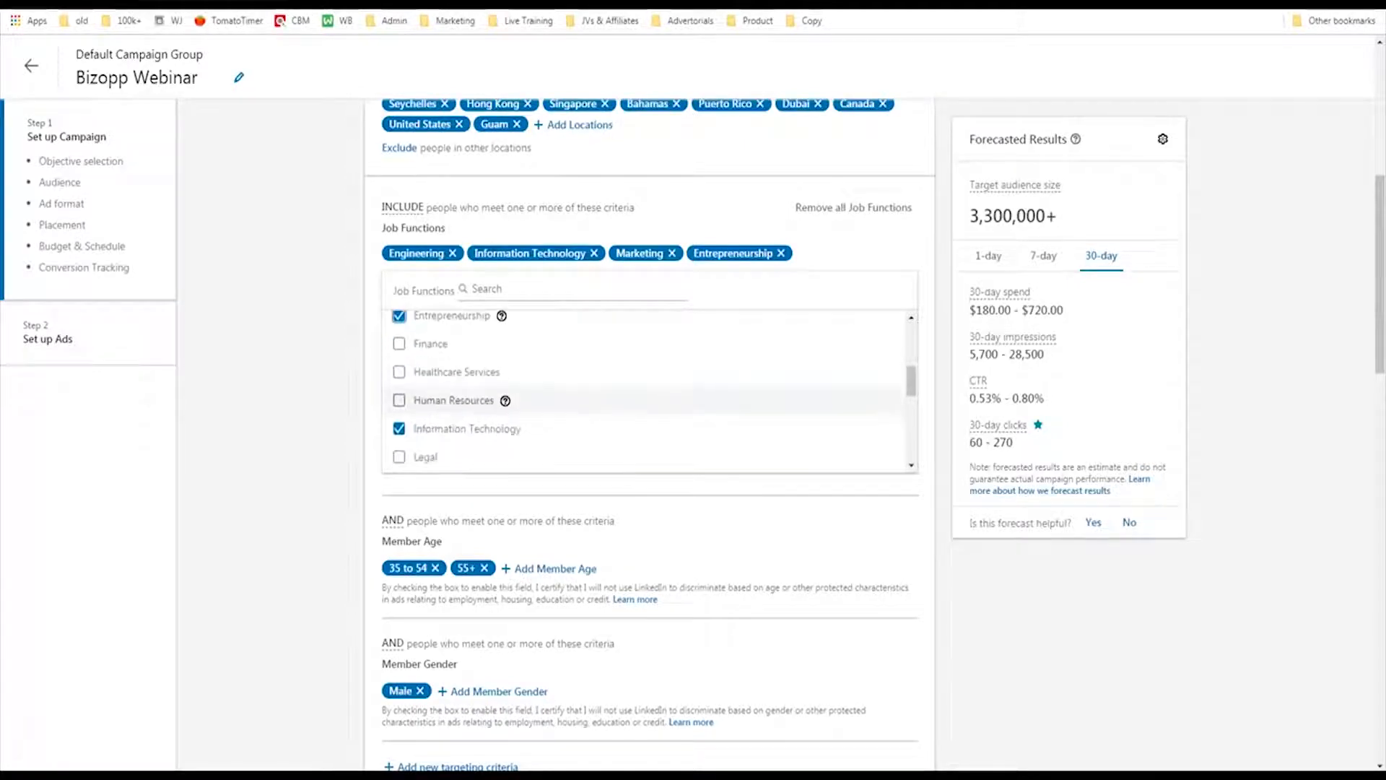
pyautogui.click(462, 429)
pyautogui.scroll(1, 462, 390)
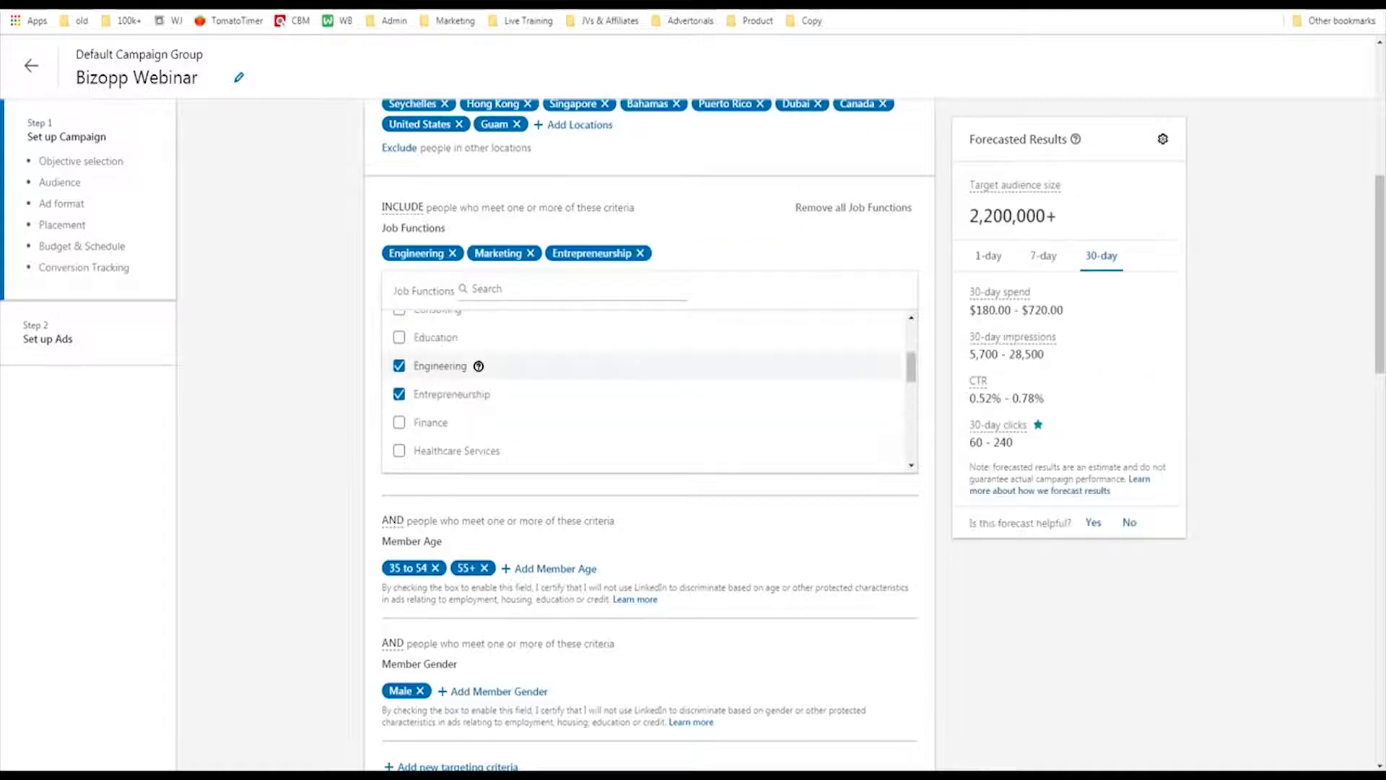
pyautogui.click(441, 367)
pyautogui.scroll(4, 441, 374)
pyautogui.scroll(-4, 440, 374)
pyautogui.scroll(-3, 440, 374)
pyautogui.scroll(3, 440, 374)
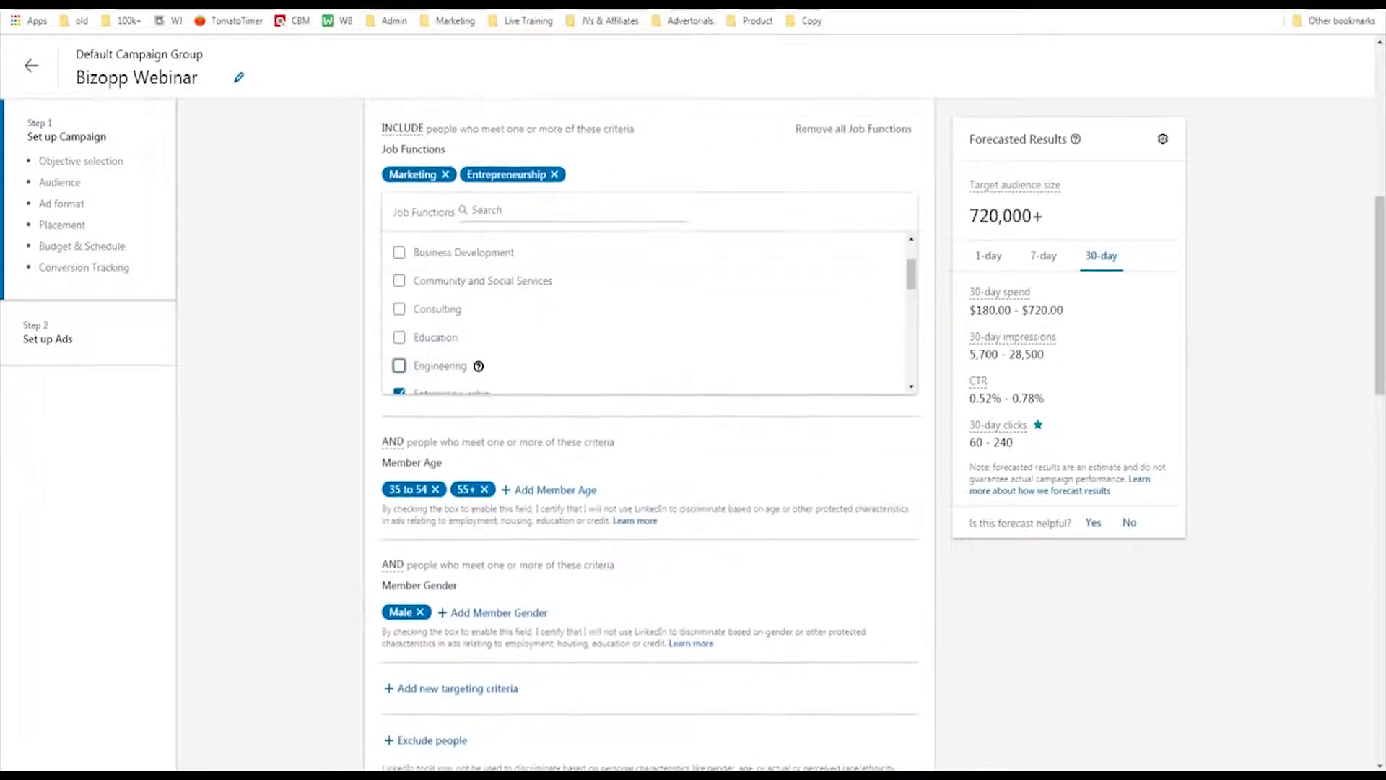
pyautogui.click(445, 174)
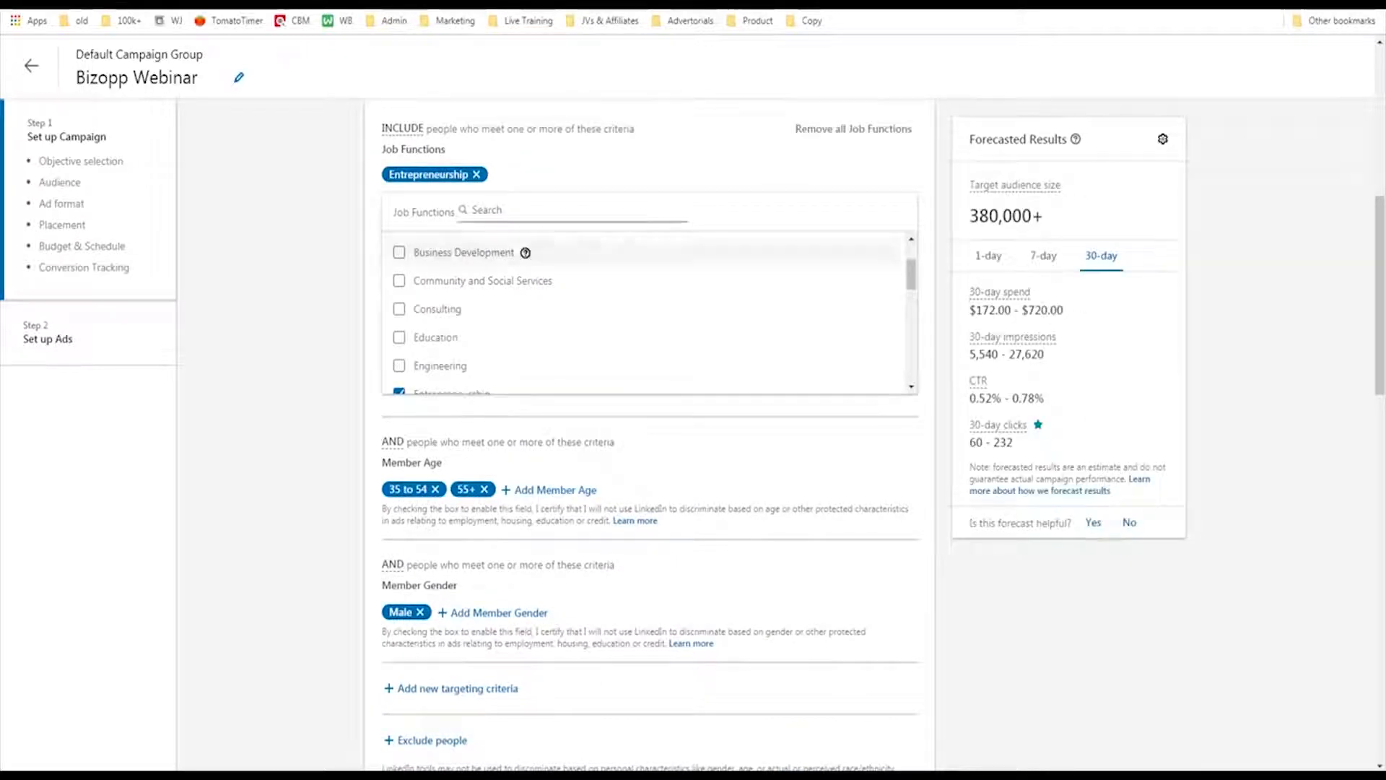
pyautogui.scroll(-1, 650, 506)
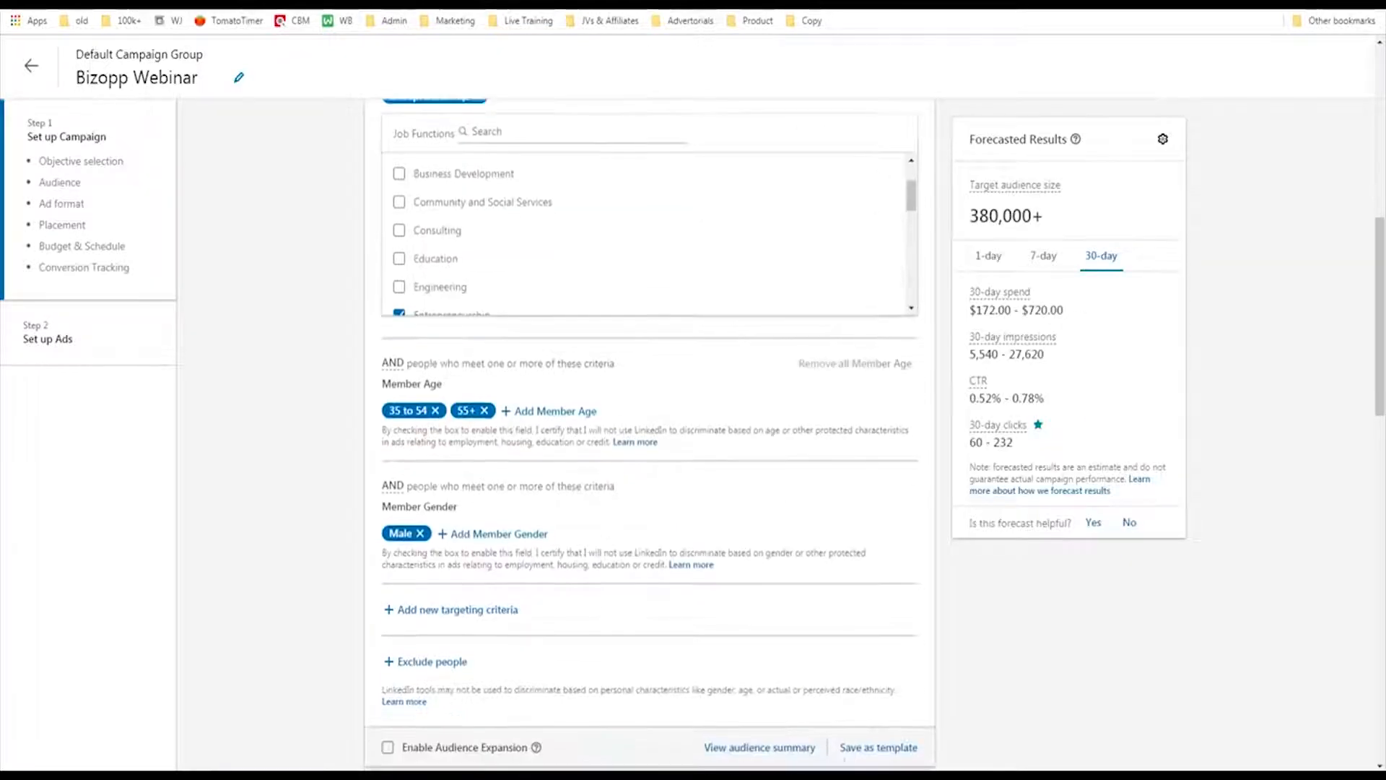
pyautogui.scroll(-2, 449, 289)
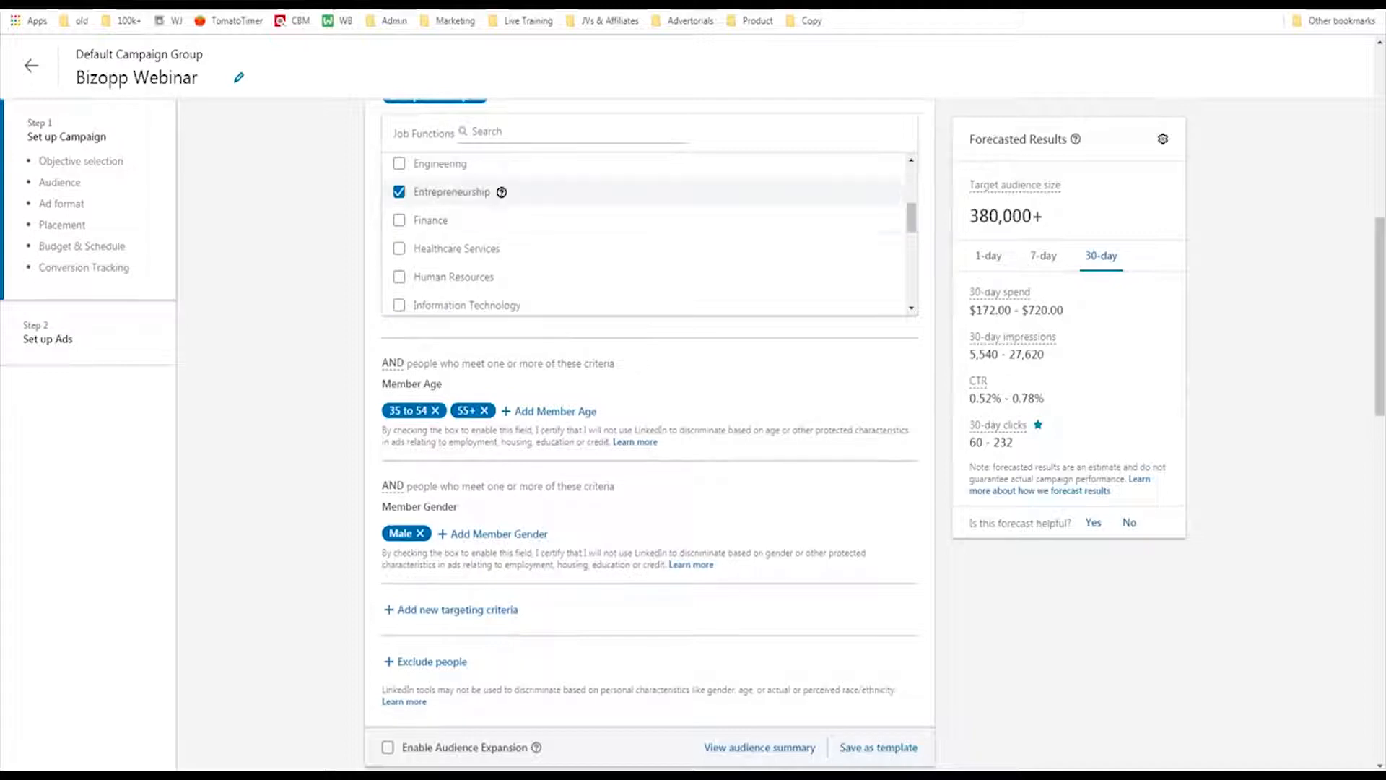
pyautogui.click(399, 192)
pyautogui.click(399, 148)
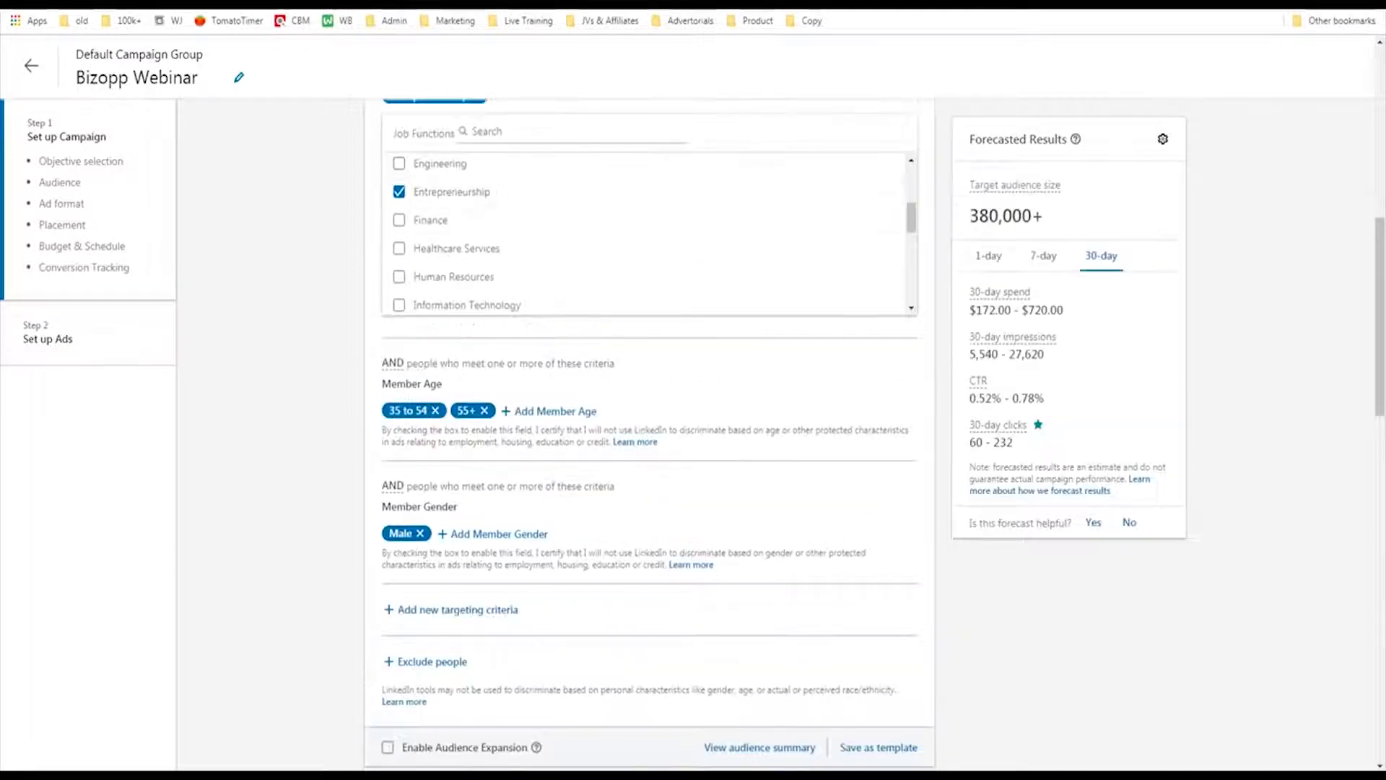
pyautogui.click(488, 131)
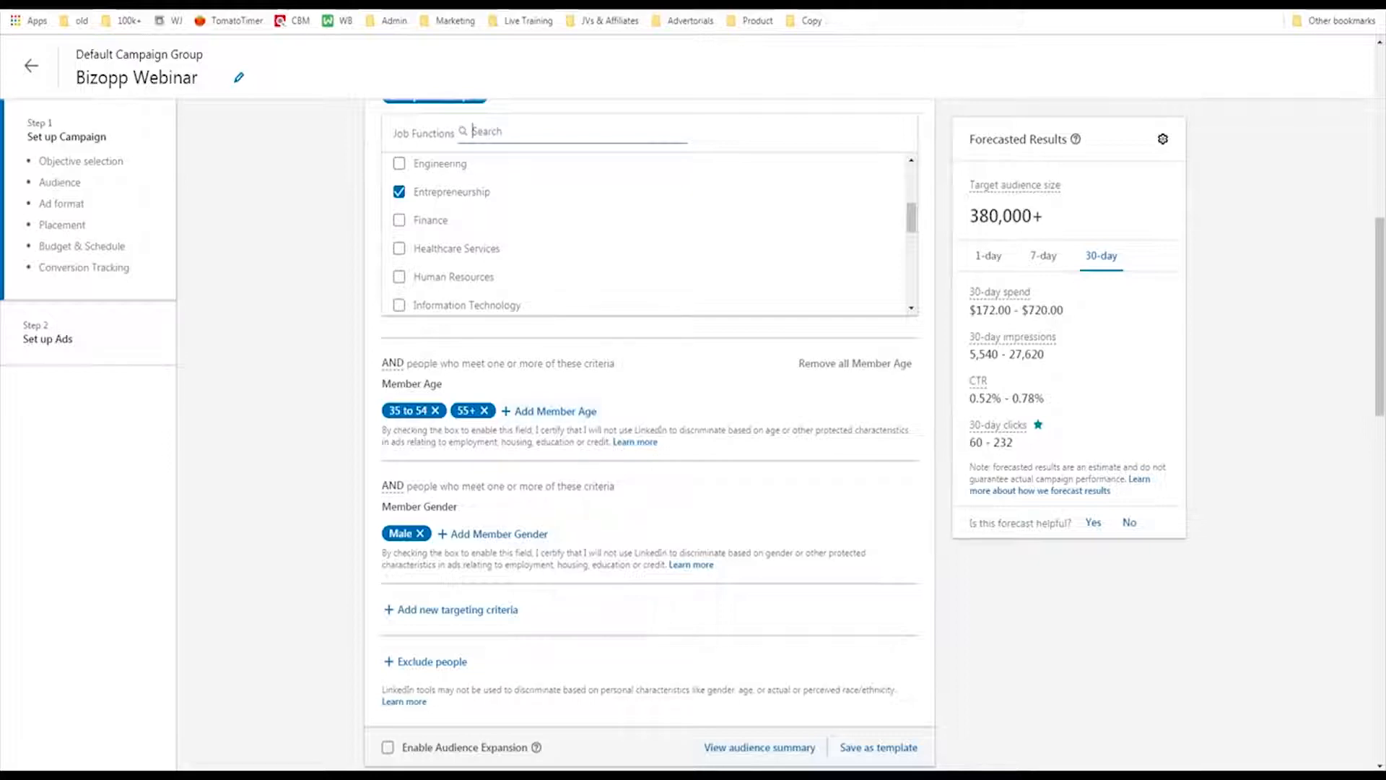
# - Open the member age targeting options of the audience
pyautogui.moveTo(361, 332)
pyautogui.mouseDown()
pyautogui.moveTo(362, 407)
pyautogui.moveTo(696, 460)
pyautogui.moveTo(235, 307)
pyautogui.mouseUp()
pyautogui.press('Escape')
pyautogui.click(550, 412)
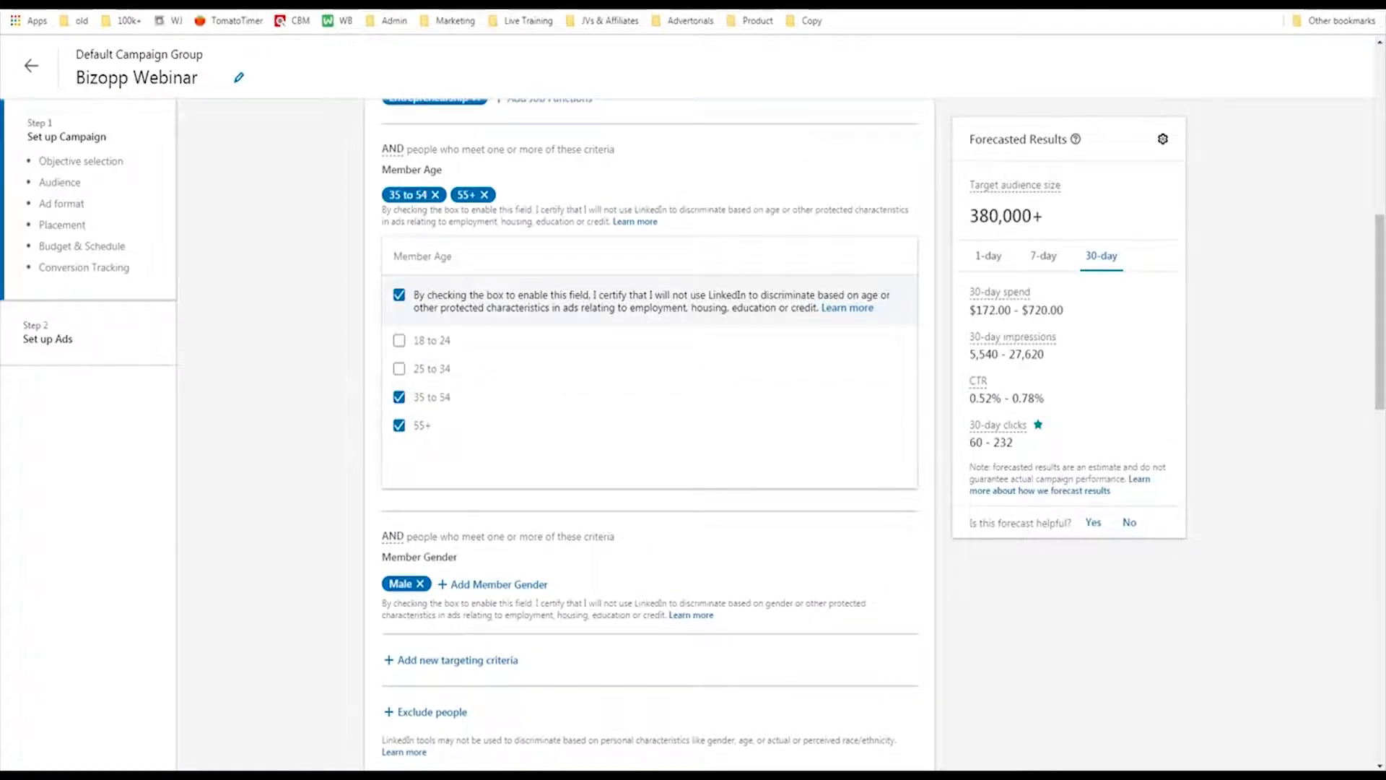
# - Try adding Female to the included member genders and take it out again
pyautogui.moveTo(340, 511)
pyautogui.mouseDown()
pyautogui.moveTo(531, 658)
pyautogui.moveTo(273, 538)
pyautogui.mouseUp()
pyautogui.press('Escape')
pyautogui.click(499, 584)
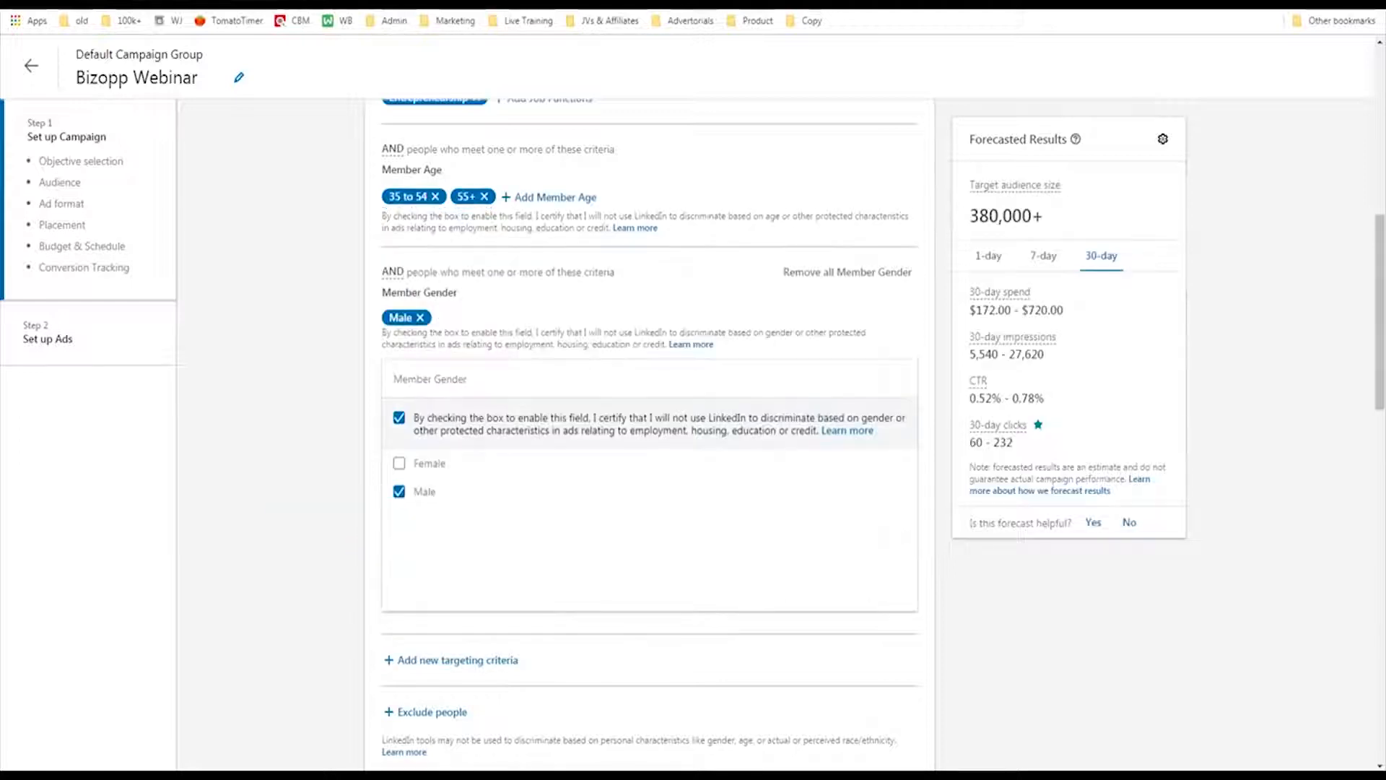
pyautogui.click(399, 463)
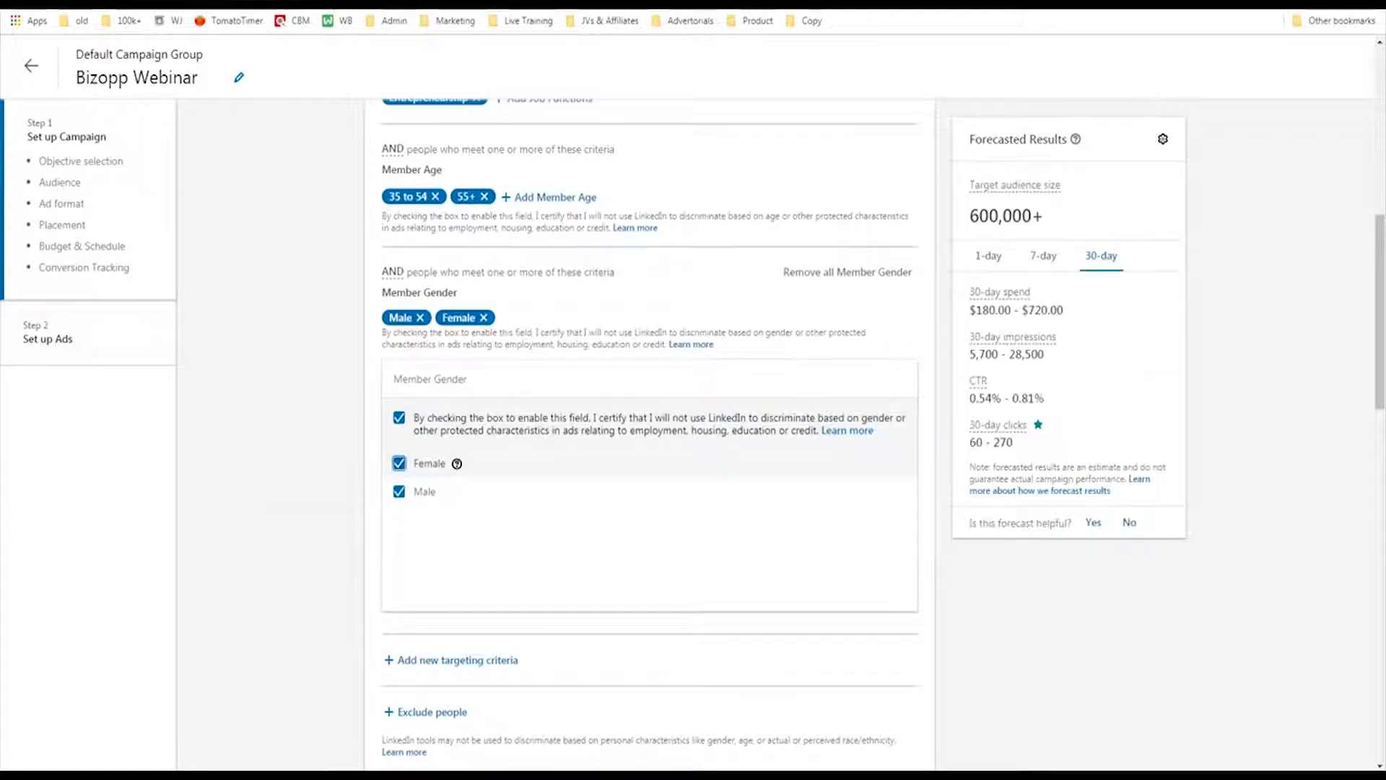
pyautogui.click(399, 463)
# - Examine the forecasted results for target audience size, CTR and 30-day clicks
pyautogui.moveTo(949, 146)
pyautogui.mouseDown()
pyautogui.moveTo(996, 248)
pyautogui.moveTo(1081, 153)
pyautogui.moveTo(912, 165)
pyautogui.mouseUp()
pyautogui.moveTo(1256, 161)
pyautogui.mouseDown()
pyautogui.moveTo(1099, 178)
pyautogui.moveTo(1111, 209)
pyautogui.mouseUp()
pyautogui.press('Escape')
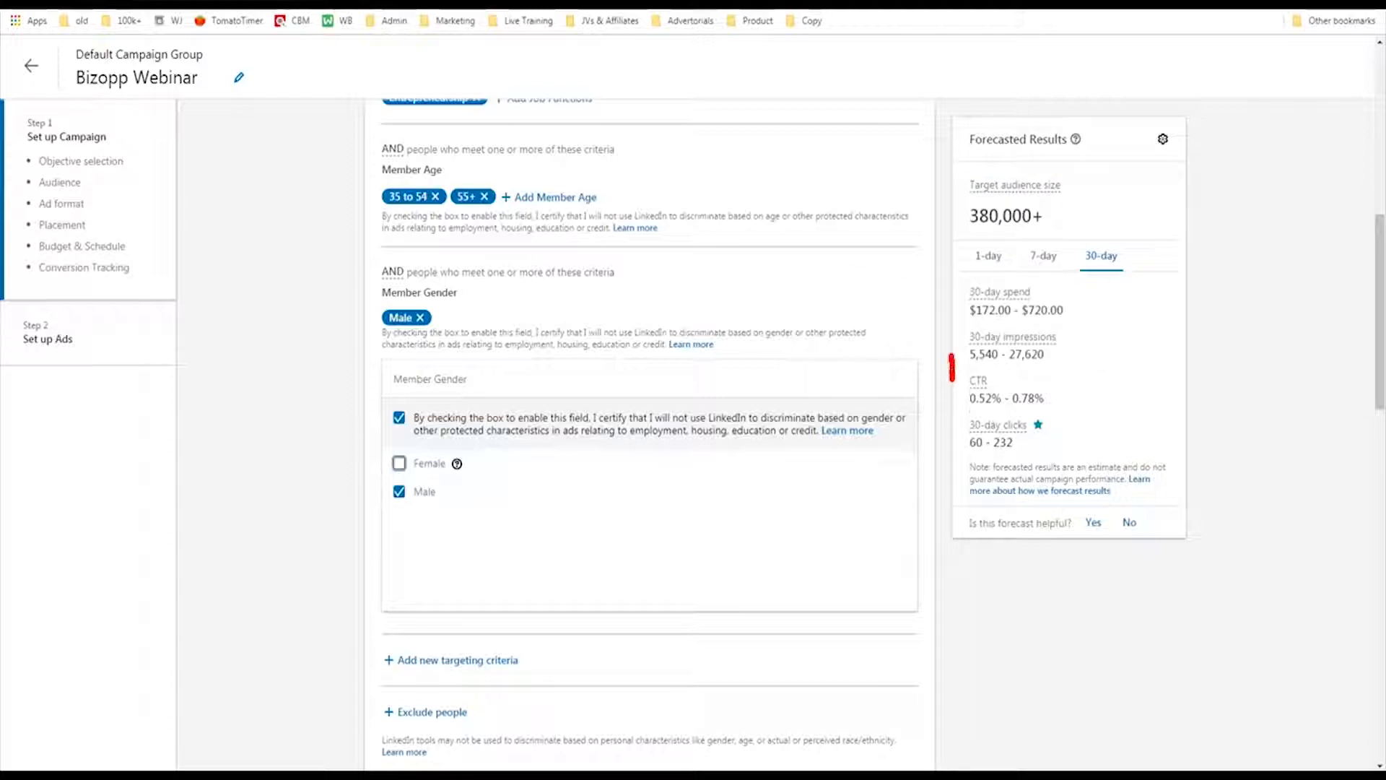
pyautogui.moveTo(984, 418)
pyautogui.mouseDown()
pyautogui.moveTo(1055, 413)
pyautogui.moveTo(1046, 361)
pyautogui.moveTo(953, 358)
pyautogui.mouseUp()
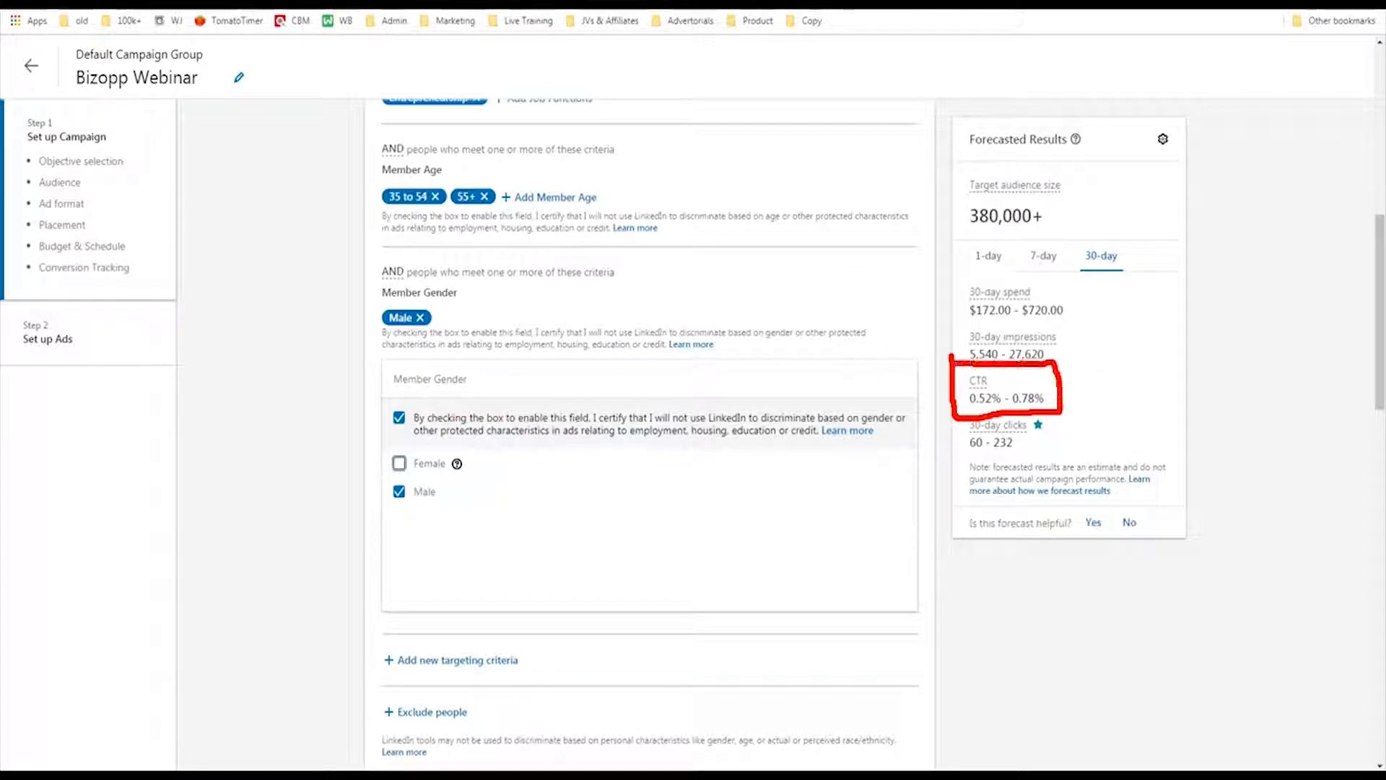
pyautogui.press('Escape')
pyautogui.moveTo(997, 425)
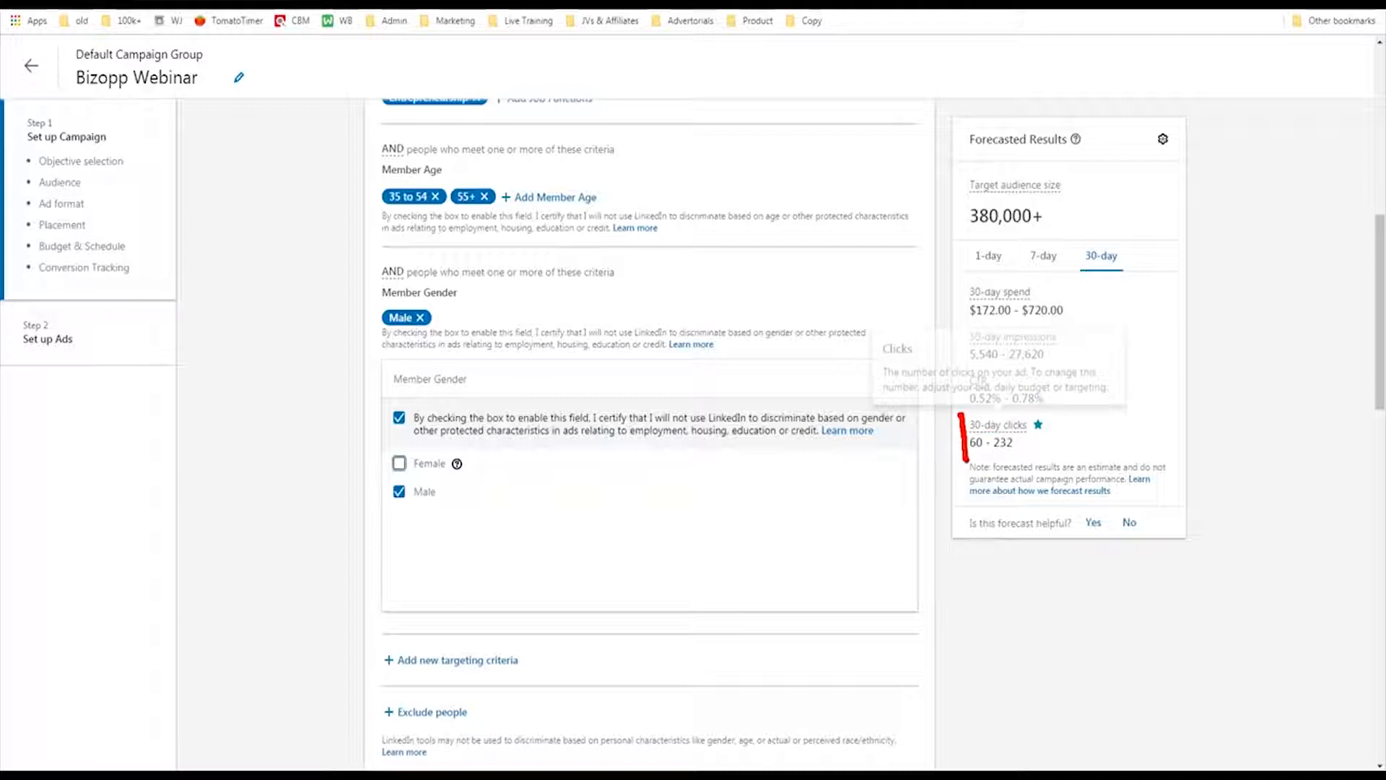
pyautogui.moveTo(965, 460); pyautogui.dragTo(1053, 455)
pyautogui.moveTo(1042, 401); pyautogui.dragTo(962, 412)
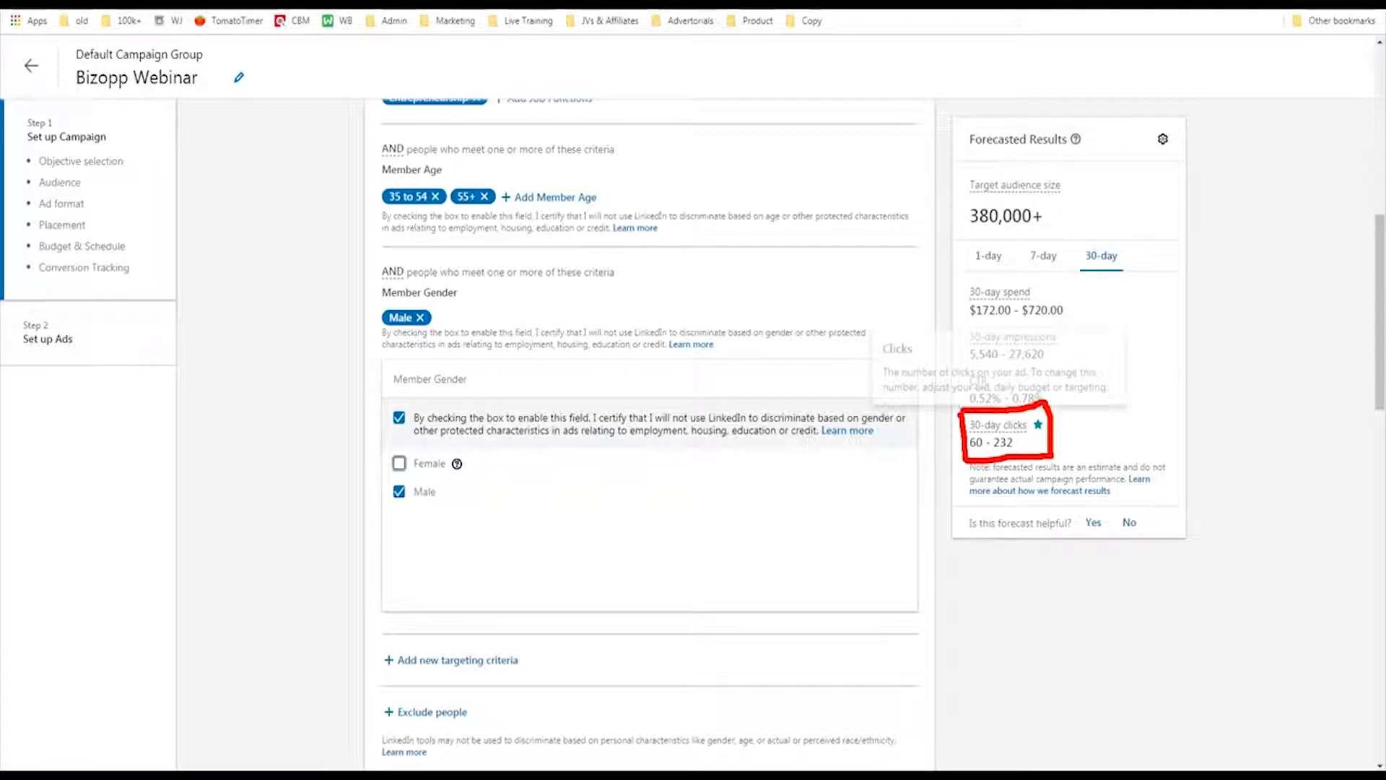
pyautogui.moveTo(1175, 427); pyautogui.dragTo(1069, 432)
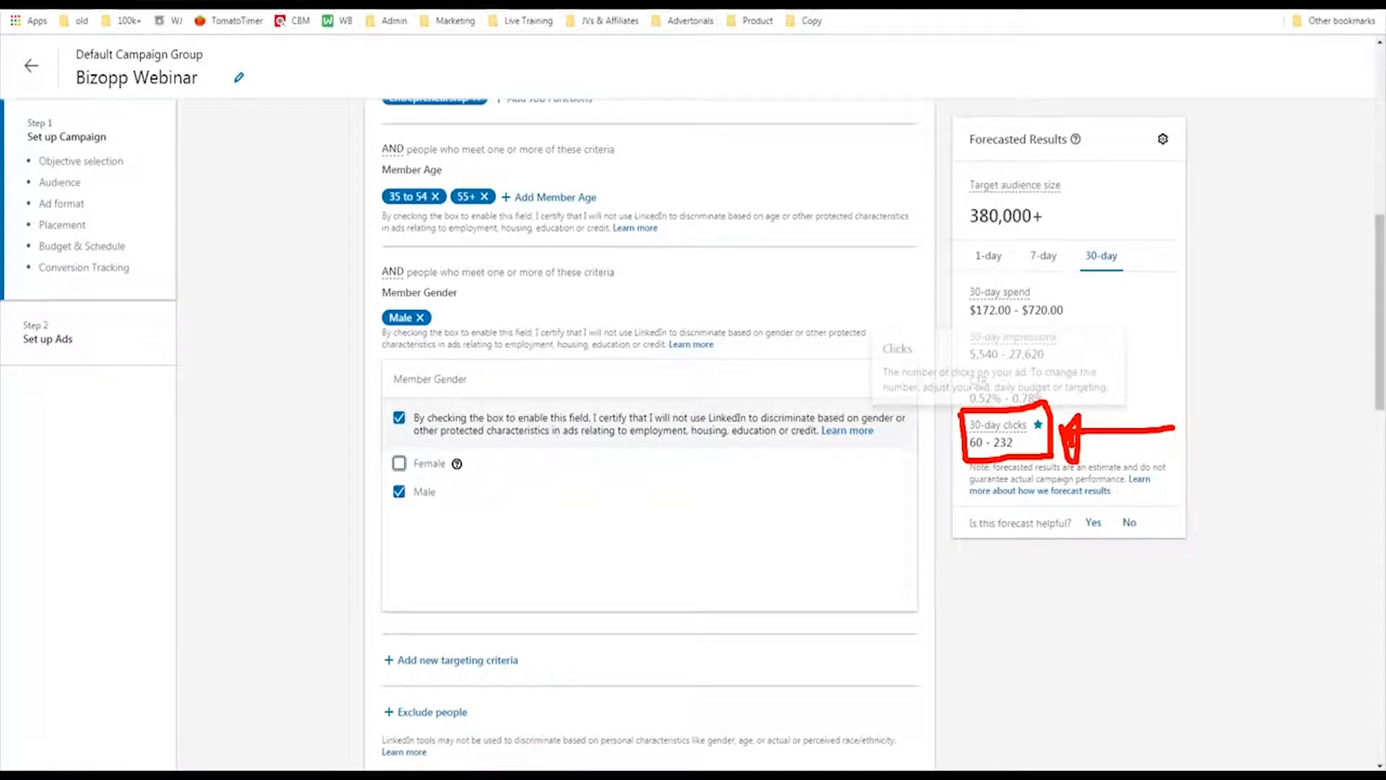